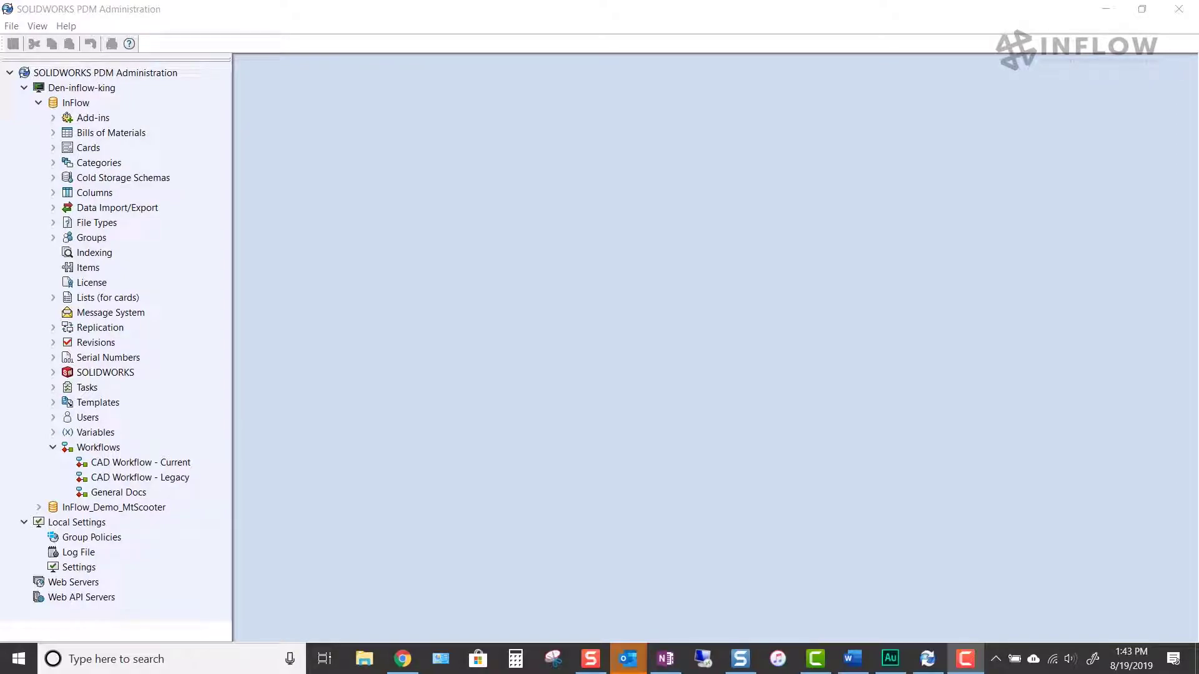
Show the InFlow vault's three workflows, including CAD Workflow - Legacy
left_click(53, 447)
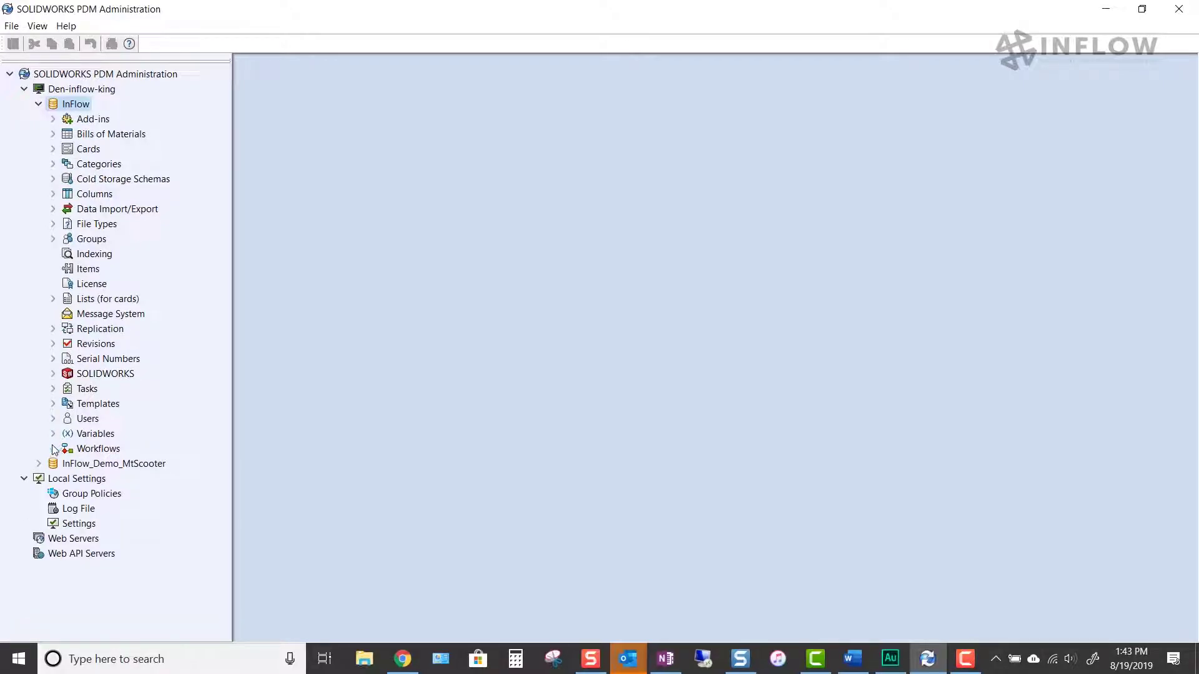
left_click(52, 449)
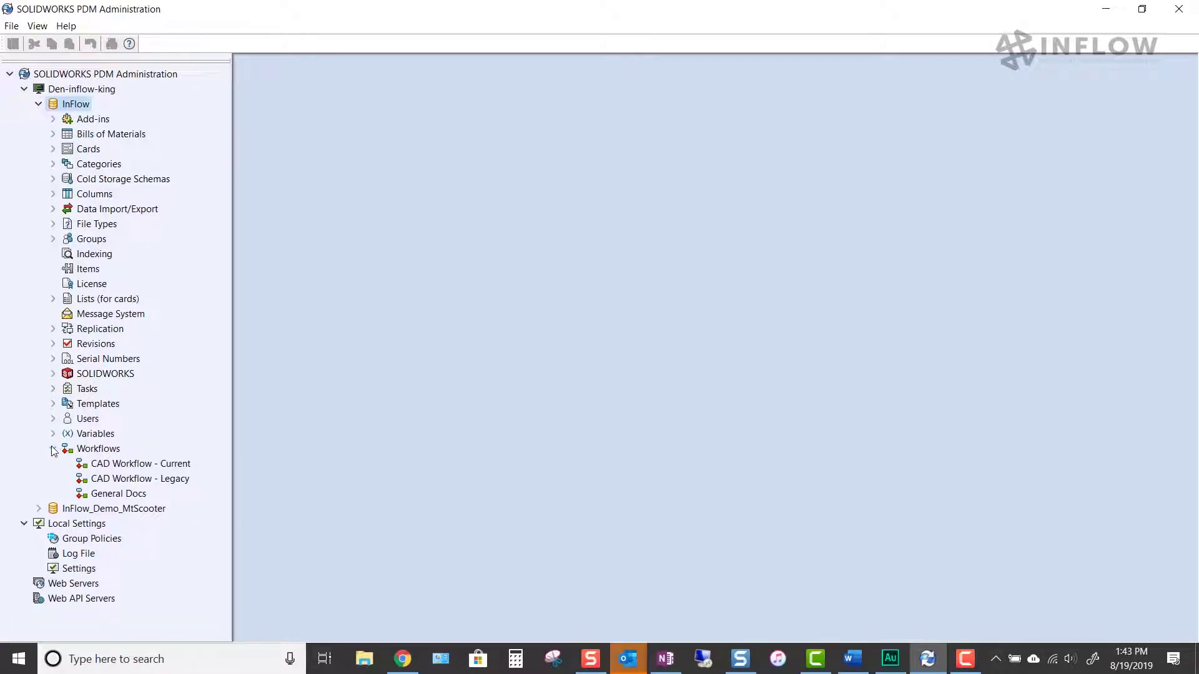
Open the CAD Workflow - Legacy diagram, zoom in, and inspect the Revision Required transition
double_click(114, 479)
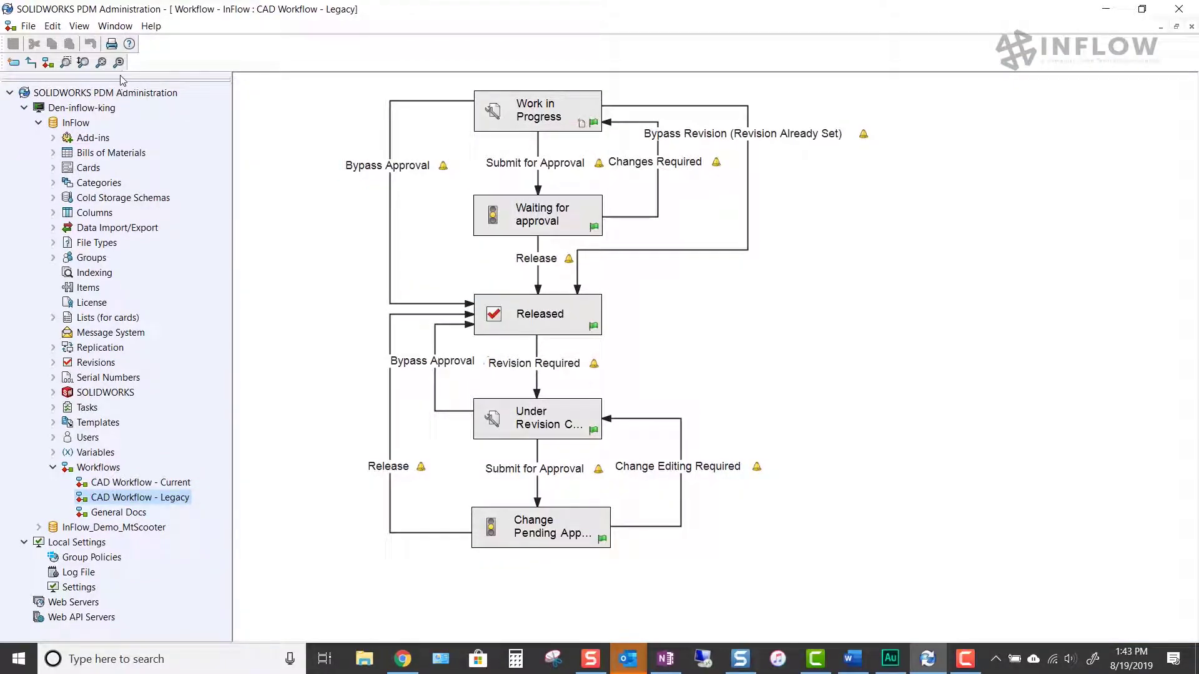
left_click(102, 64)
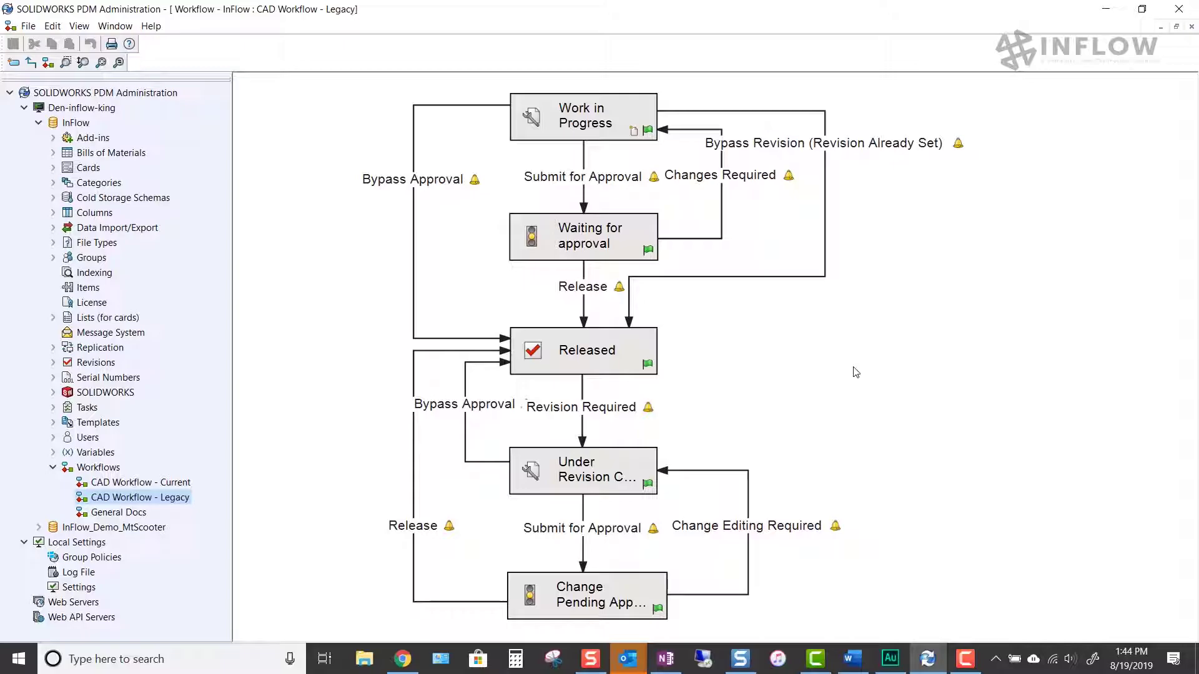
left_click(615, 416)
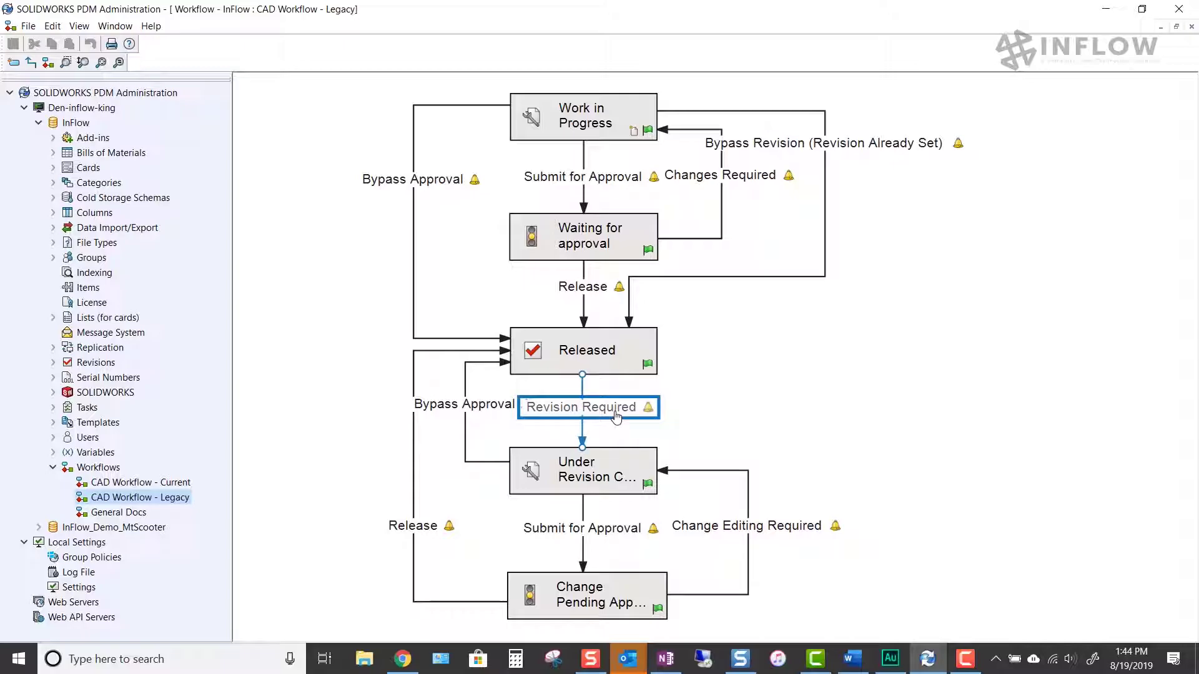
left_click(675, 414)
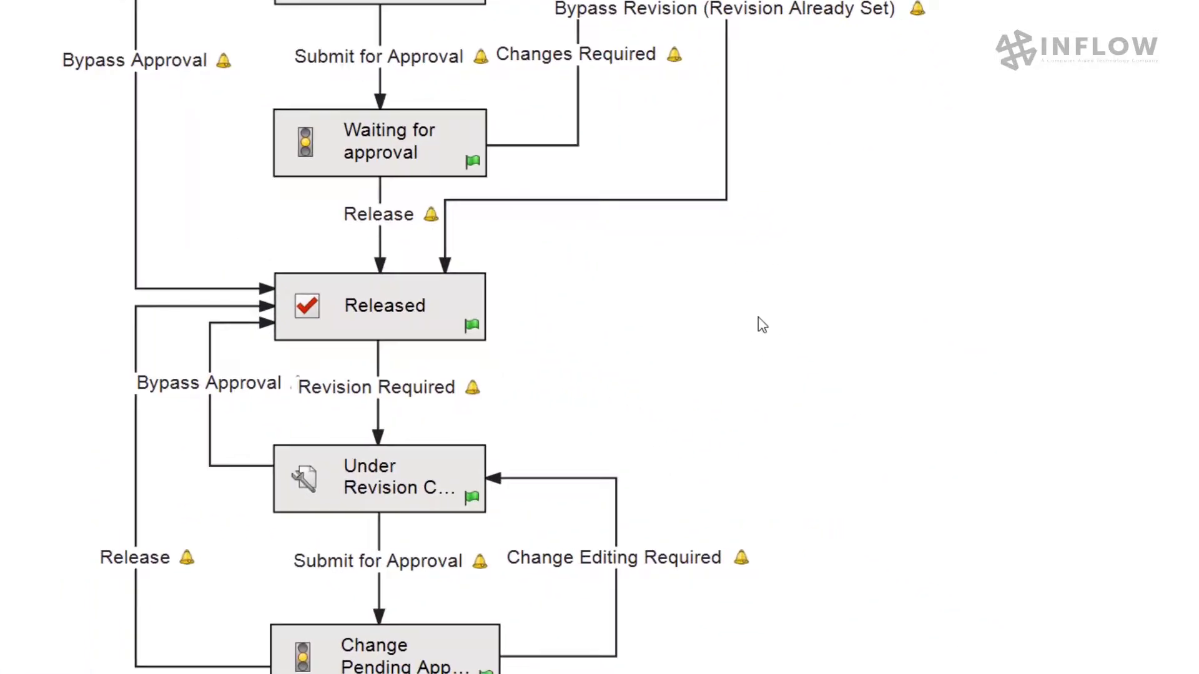
right_click(867, 359)
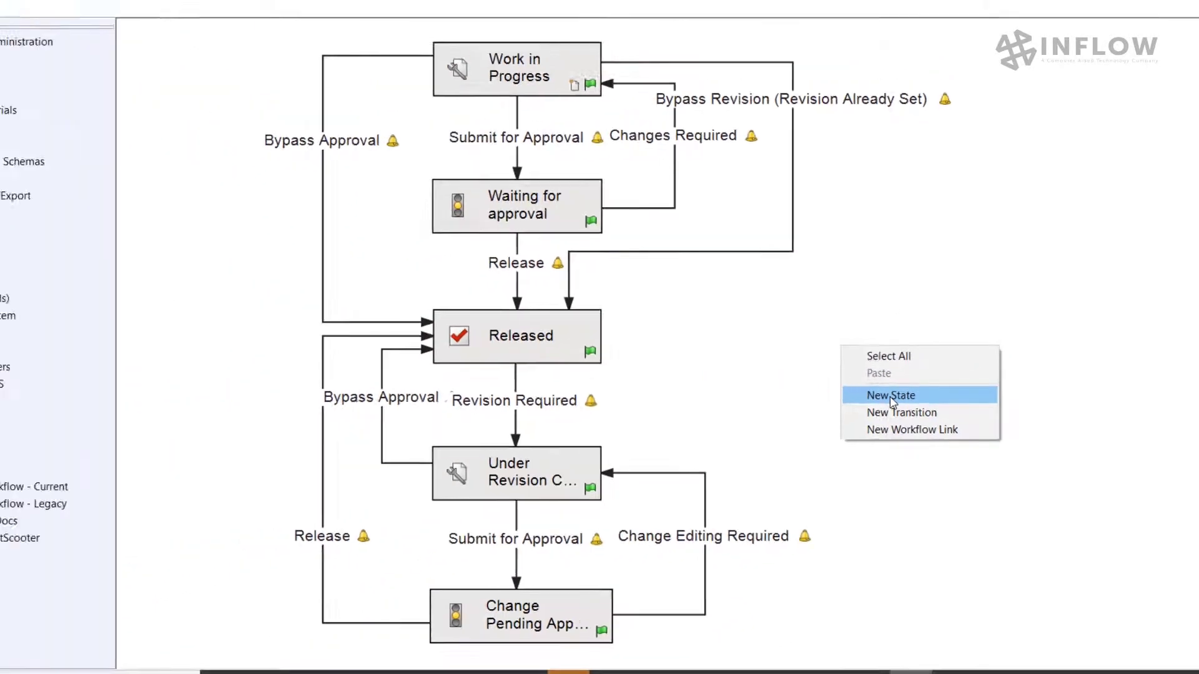
Create a state named 'Under Non Rev Change' and position it beside Released
left_click(891, 396)
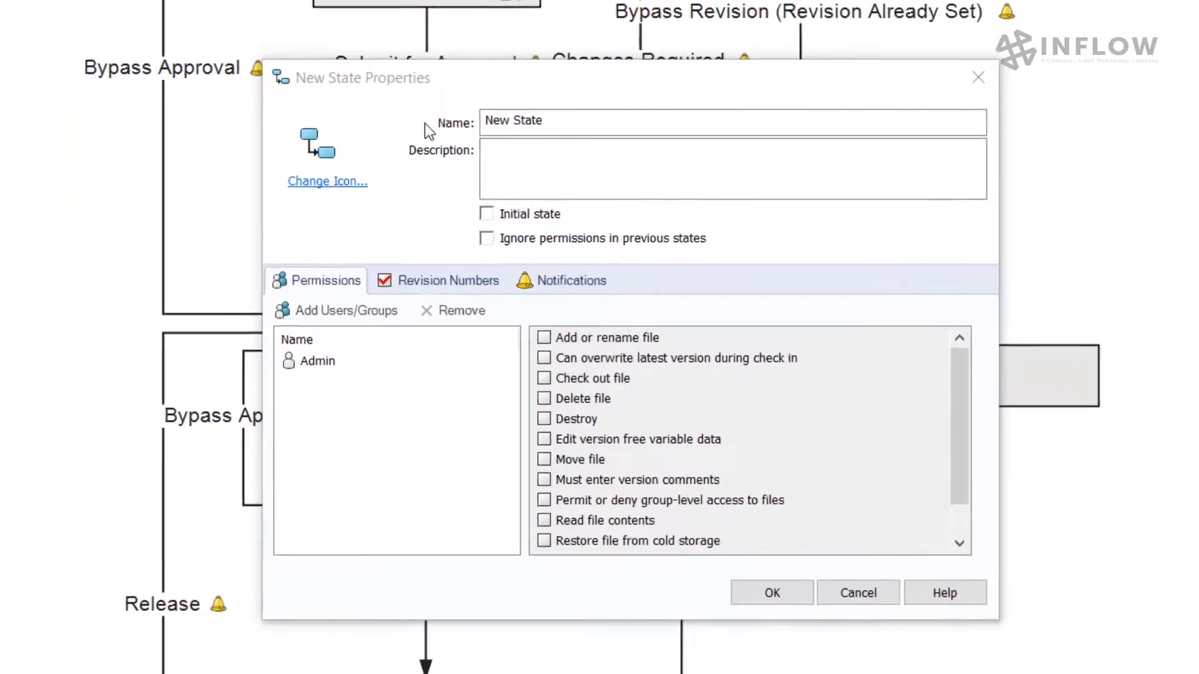
left_click(472, 123)
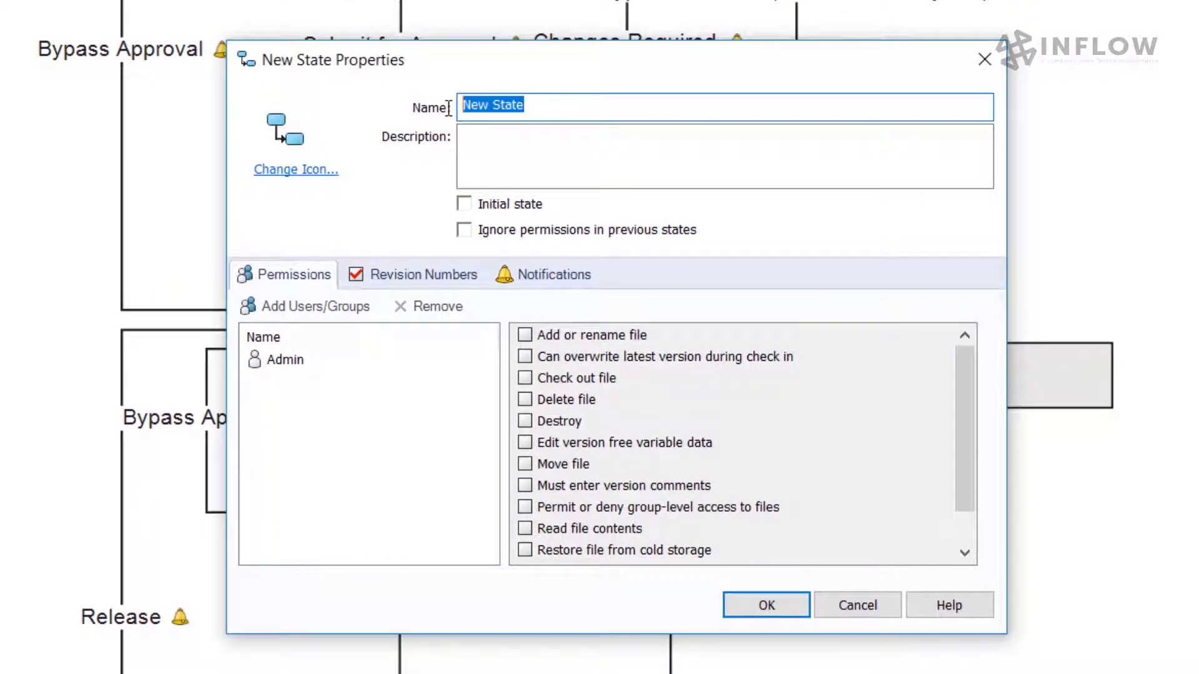
type("Under Non Rev Change")
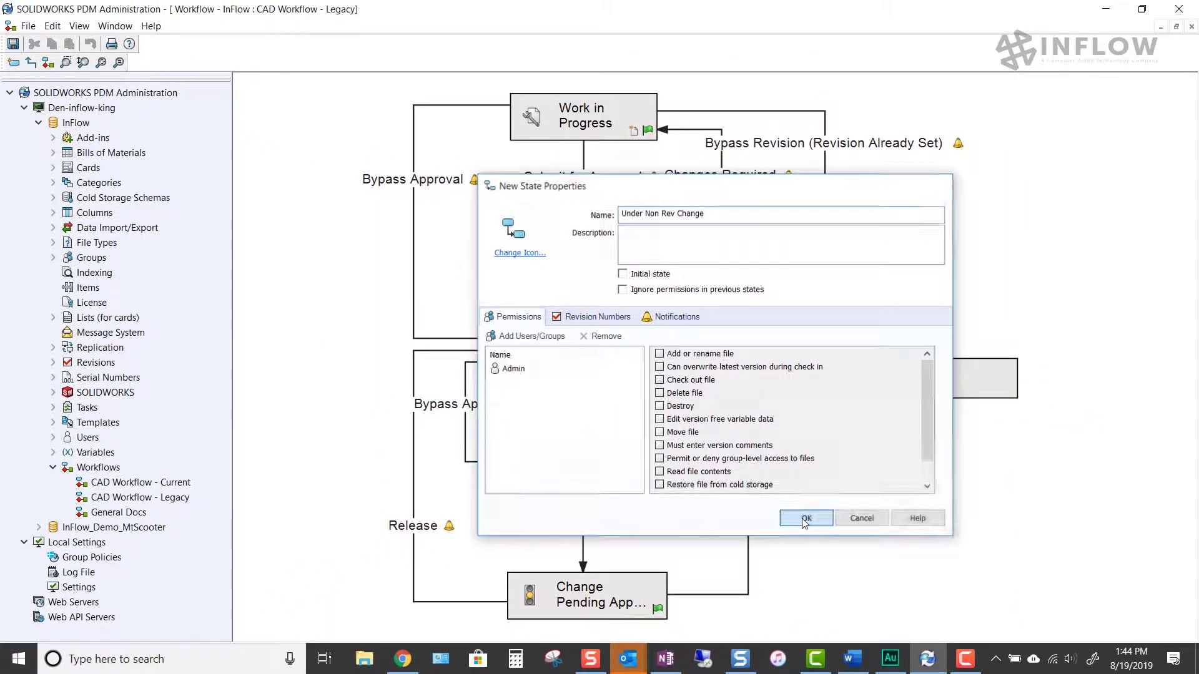
left_click(763, 607)
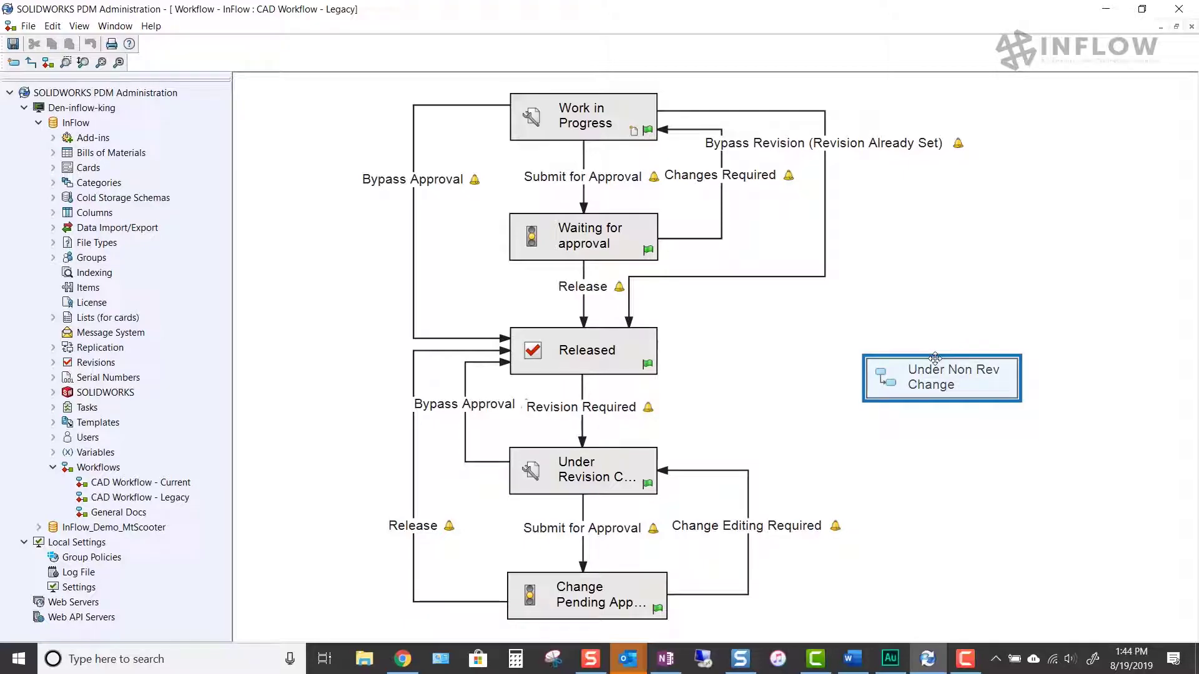
left_click_drag(936, 357, 901, 357)
left_click(660, 381)
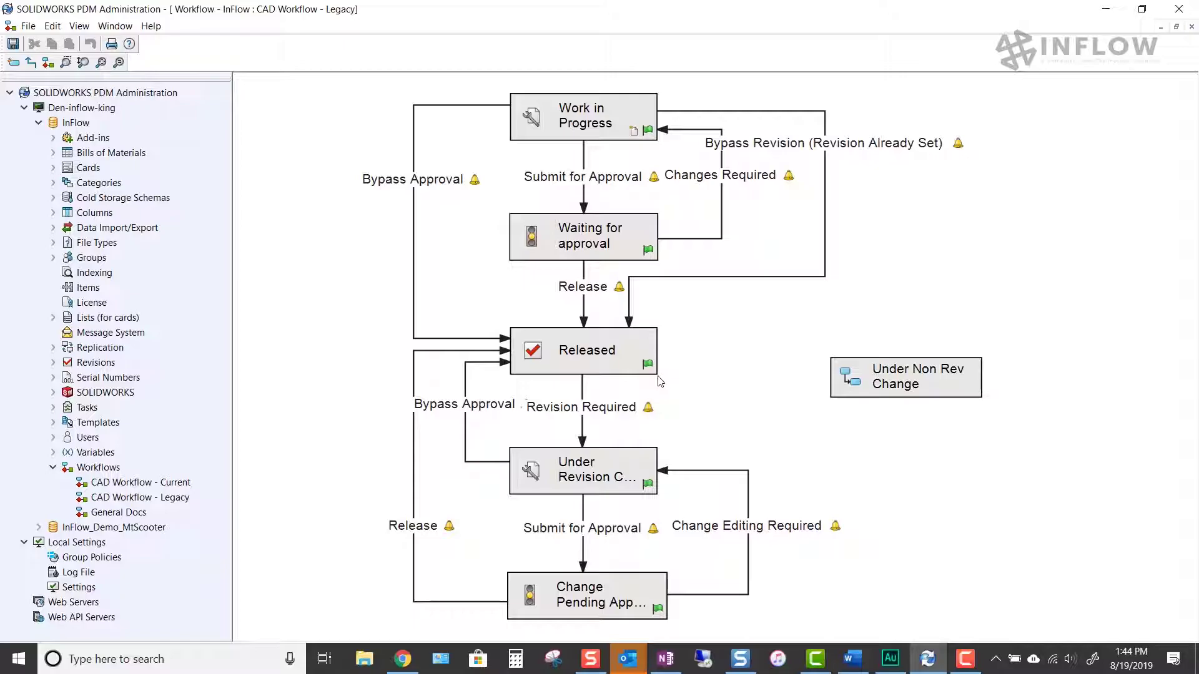
Create a 'Non Revision Change Required' transition from Released to Under Non Rev Change
left_click(634, 366)
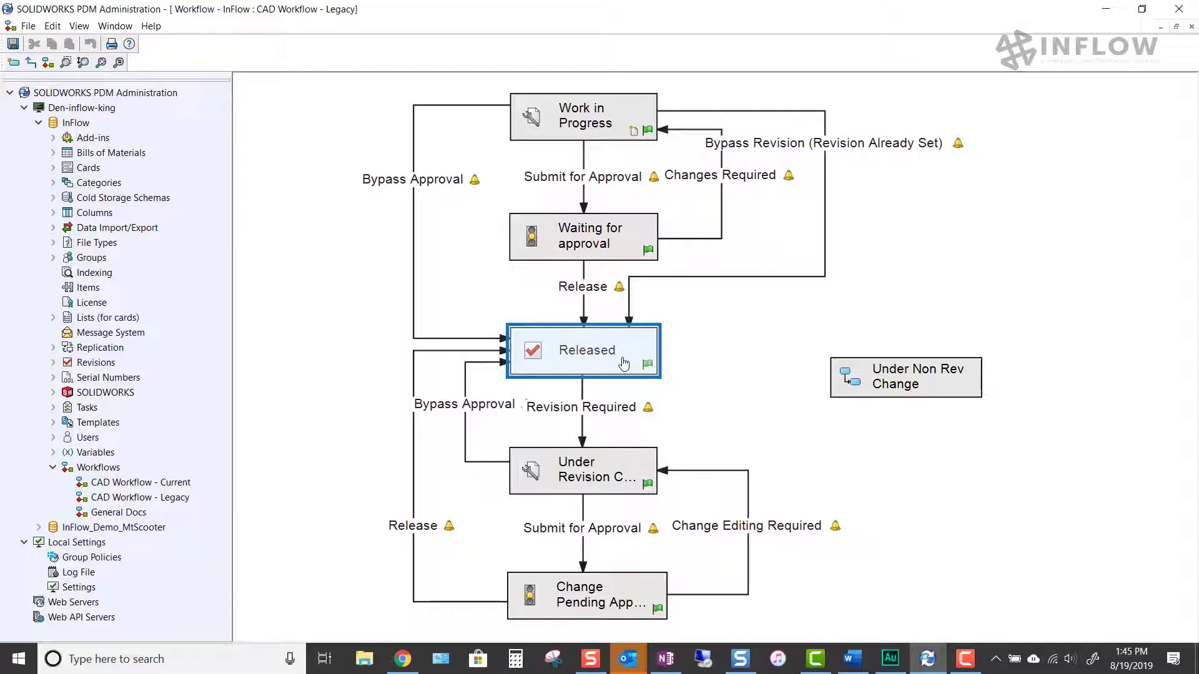
left_click(895, 382)
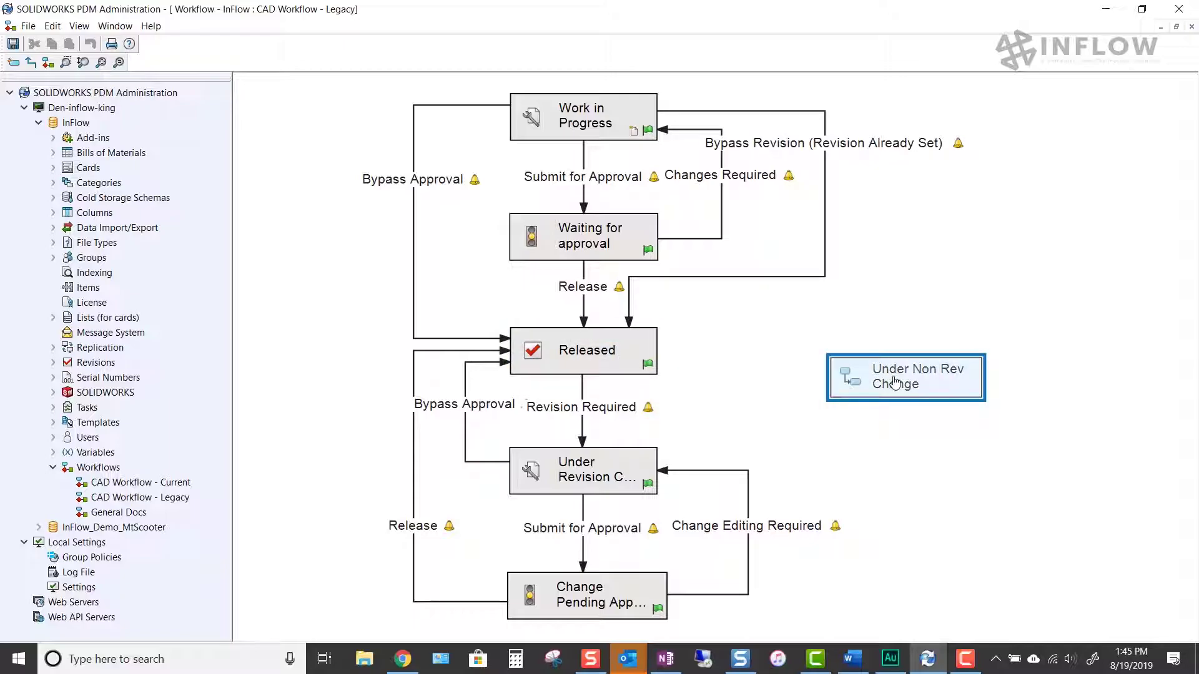
left_click(822, 309)
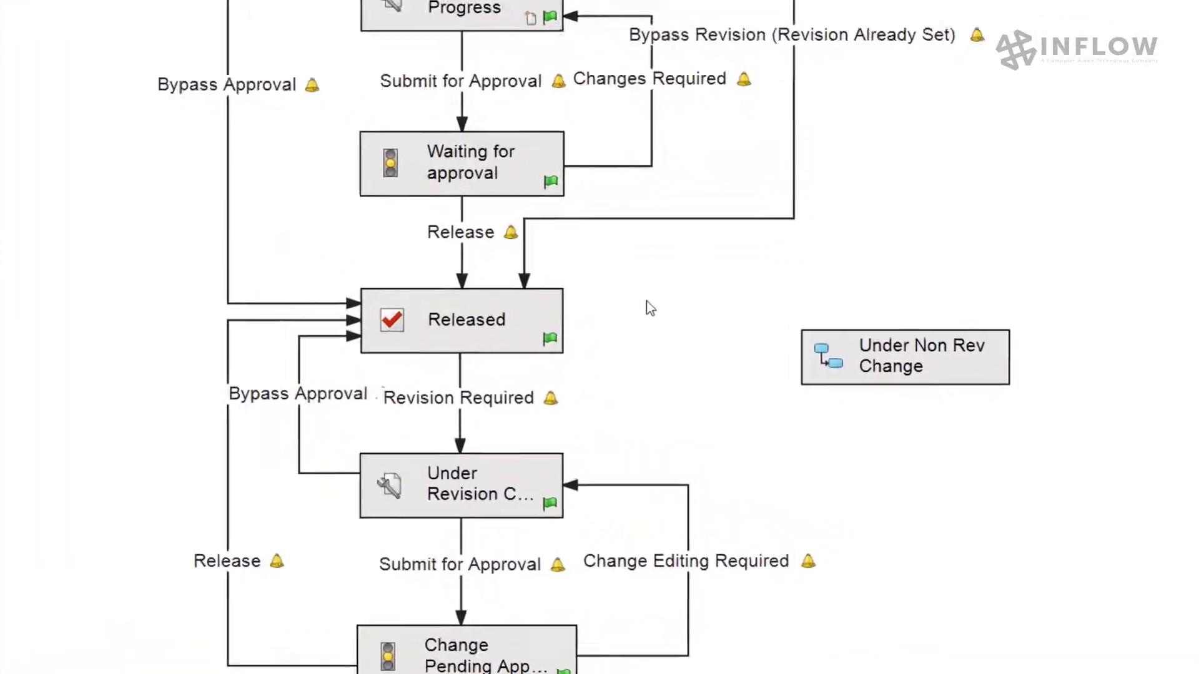
right_click(717, 337)
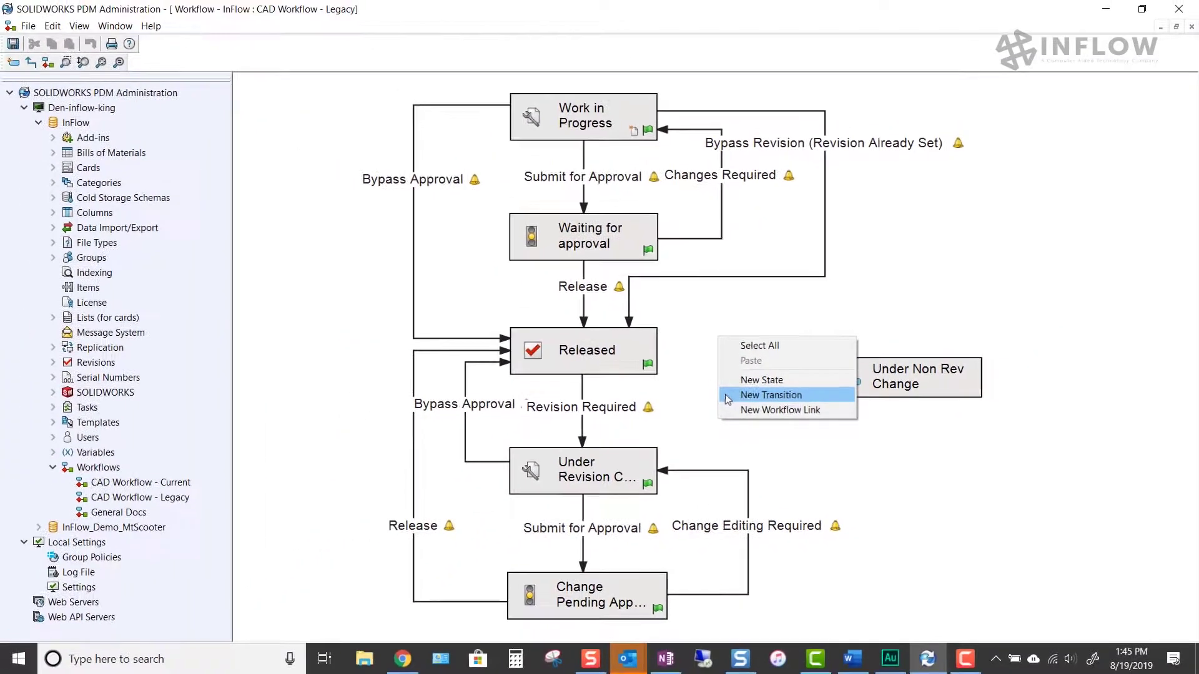
left_click(583, 358)
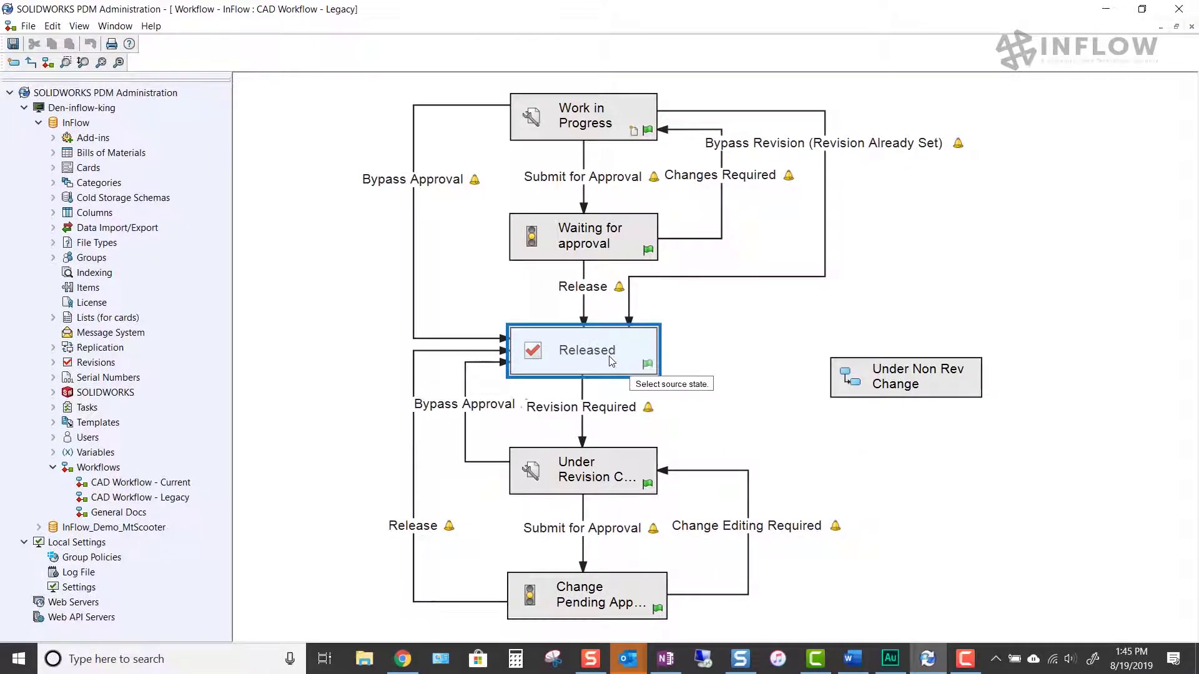
left_click(628, 353)
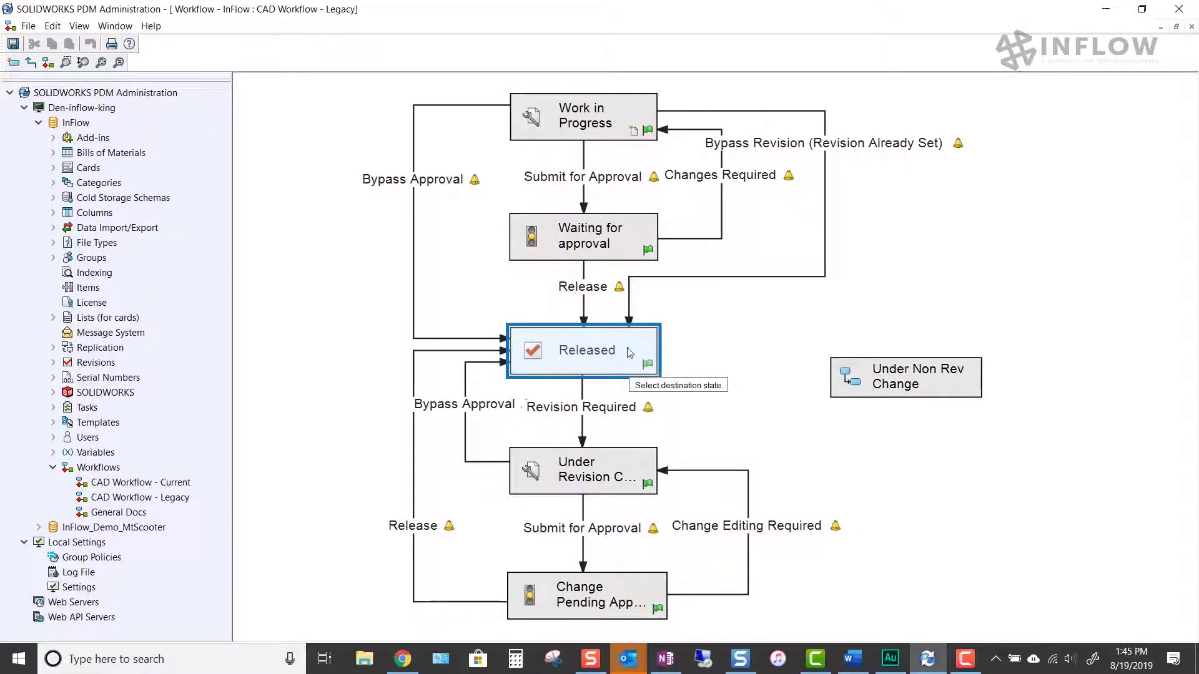
left_click(900, 376)
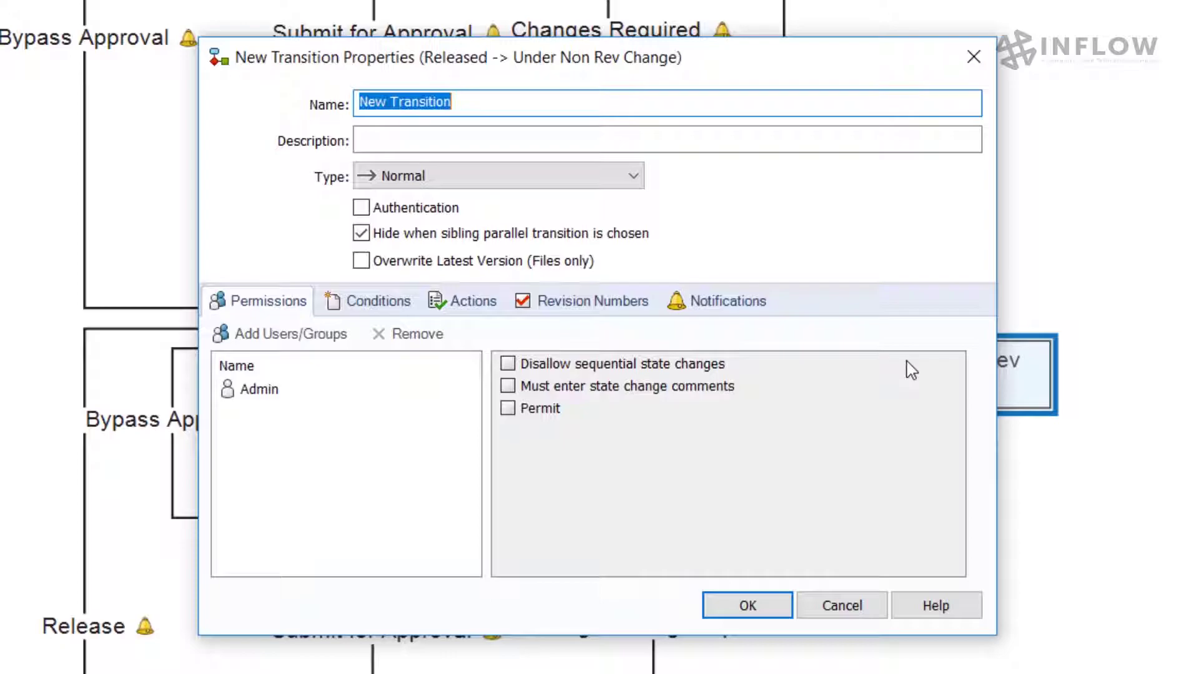
type("Non Revision Change Required")
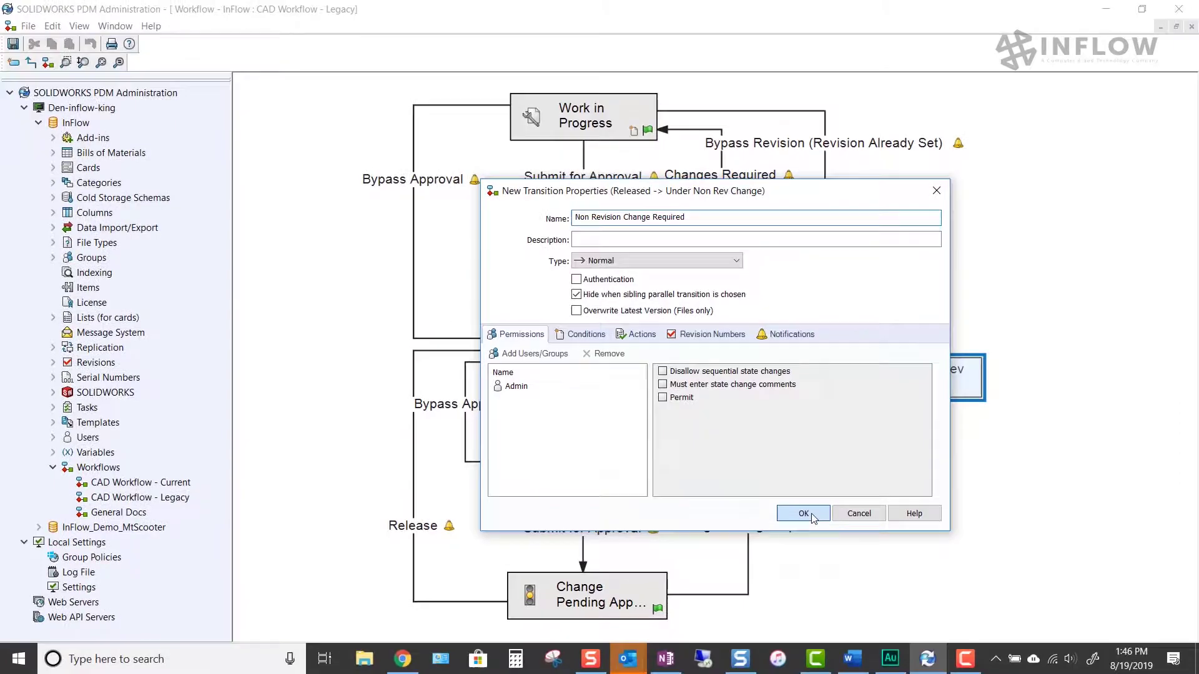
left_click(748, 606)
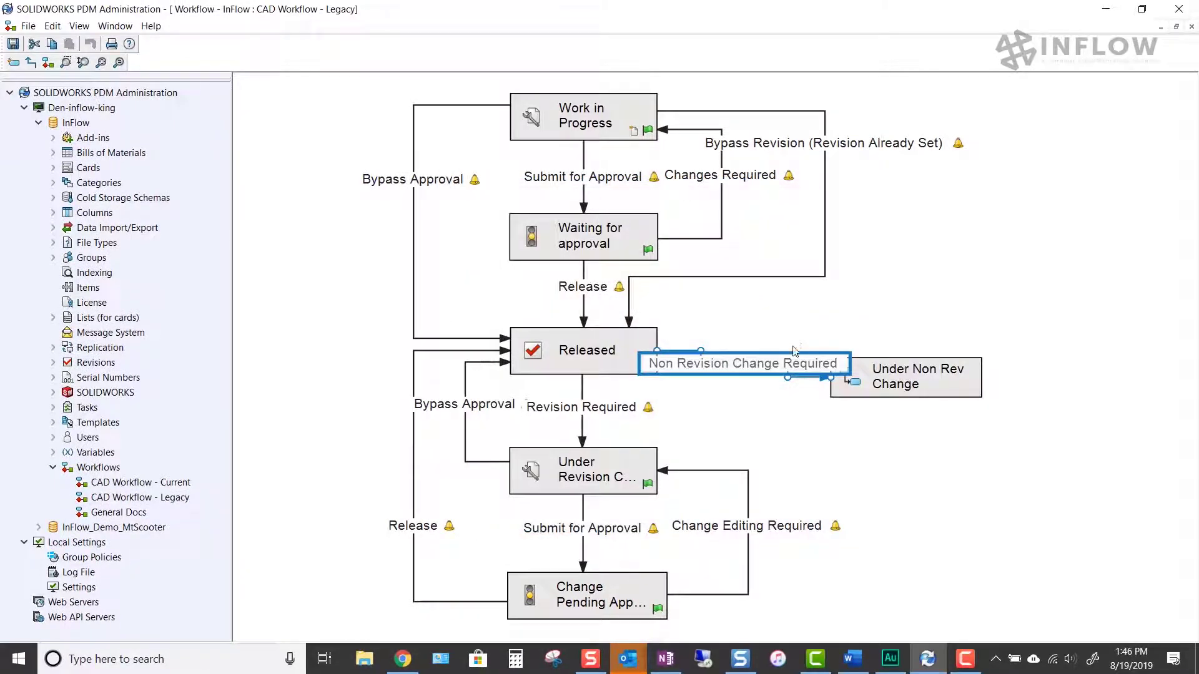
Move the transition label above Released and straighten its connector into Under Non Rev Change
left_click_drag(794, 354, 813, 290)
left_click_drag(787, 341, 909, 333)
left_click_drag(700, 335, 643, 332)
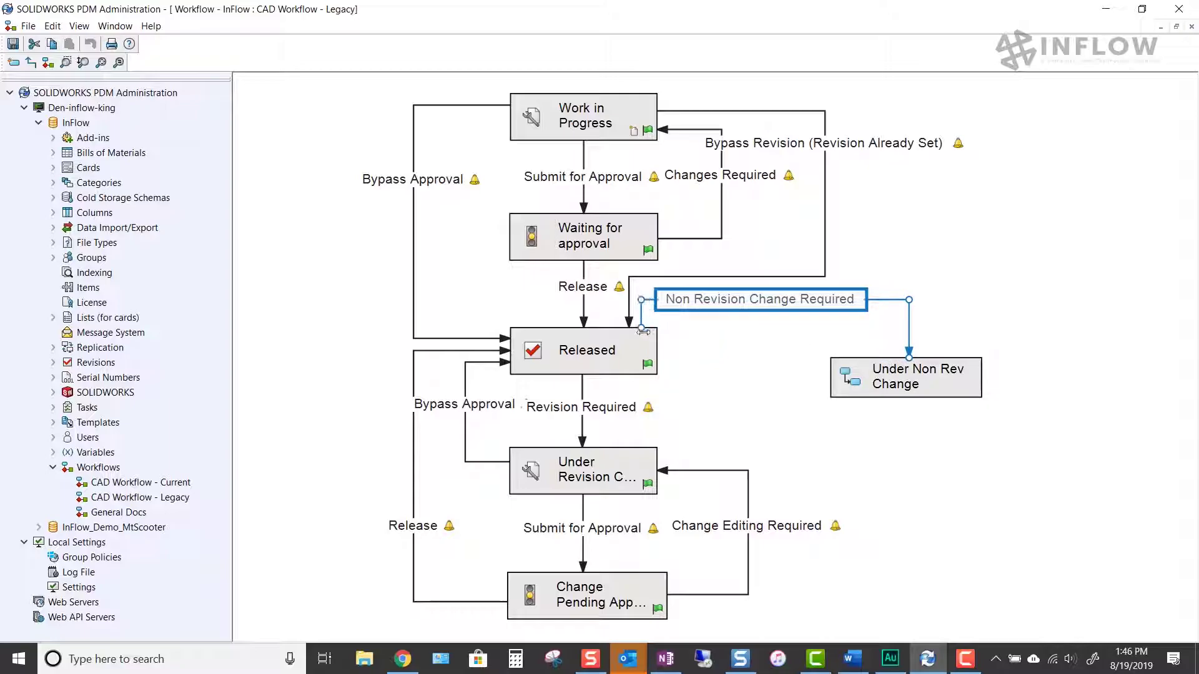
left_click(674, 347)
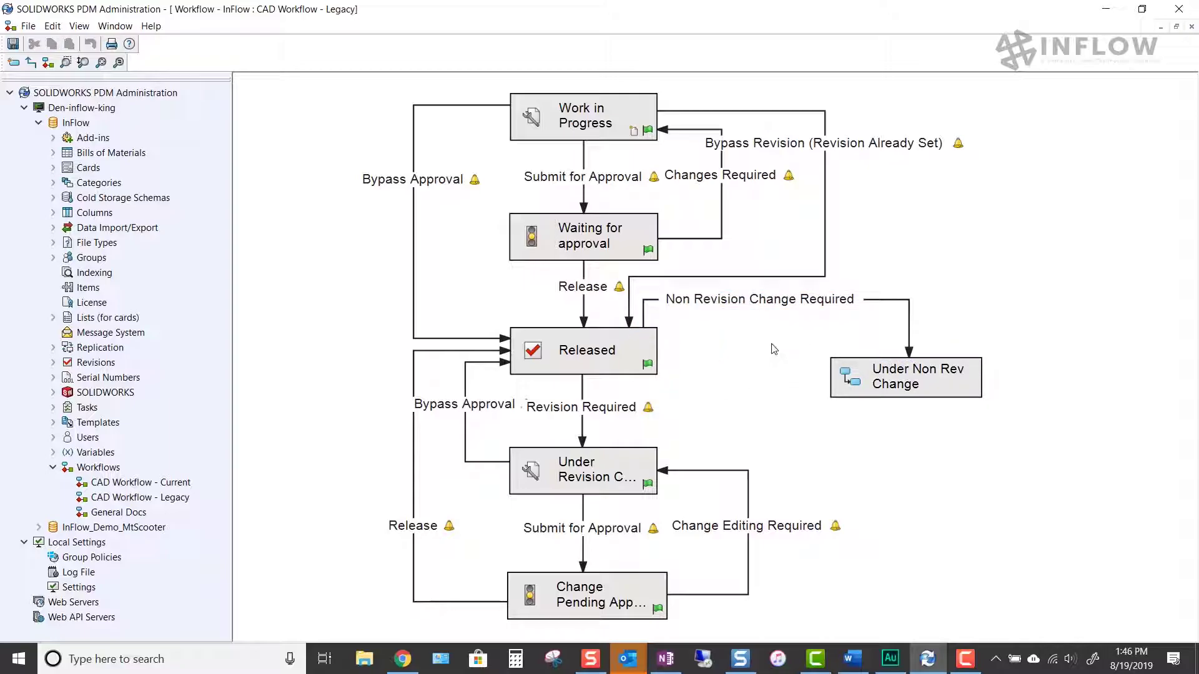
left_click(884, 387)
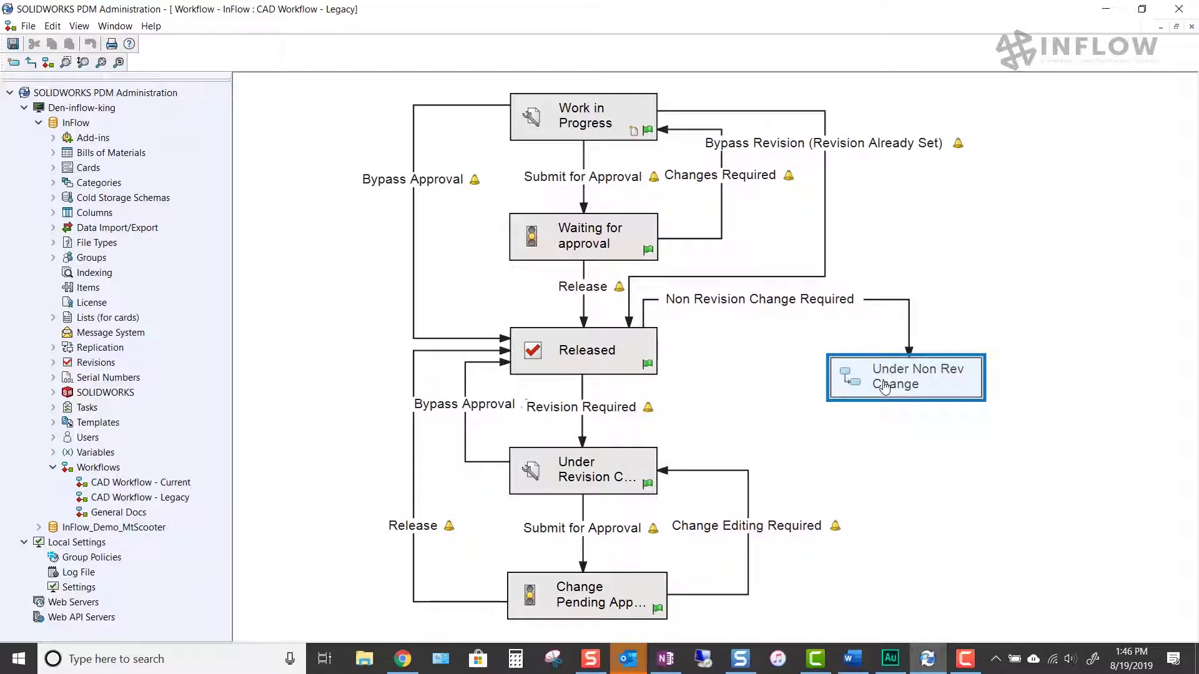
Add a 'Release' transition from Under Non Rev Change back to Released
left_click(718, 400)
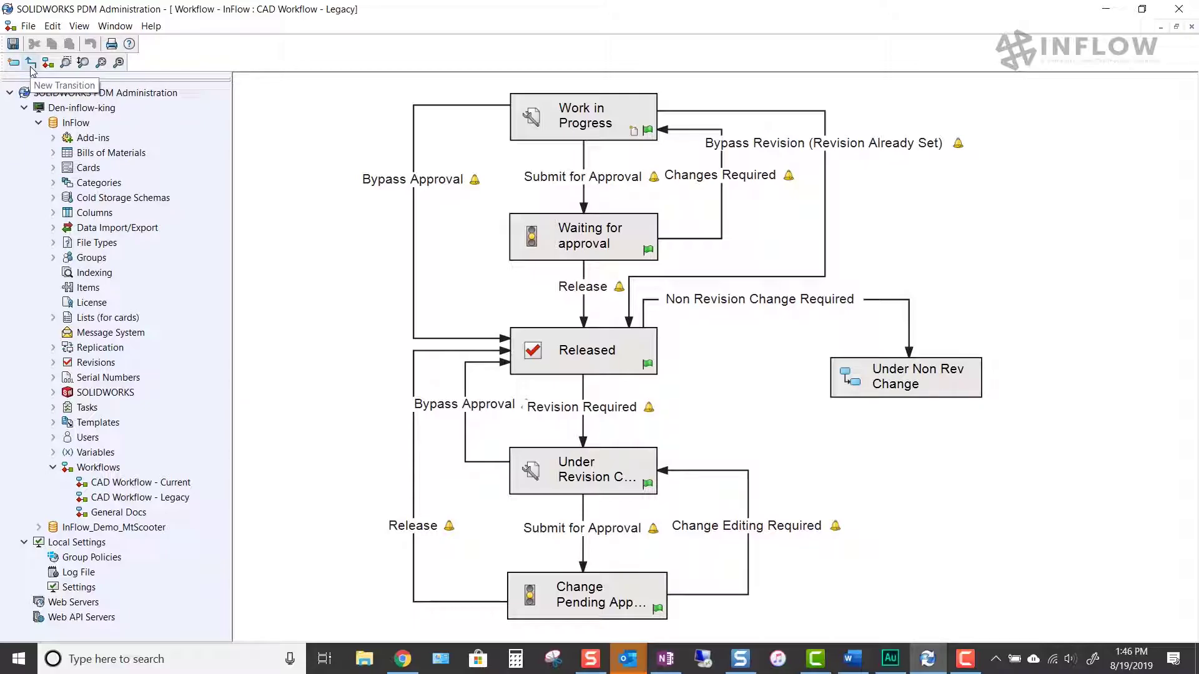
left_click(30, 63)
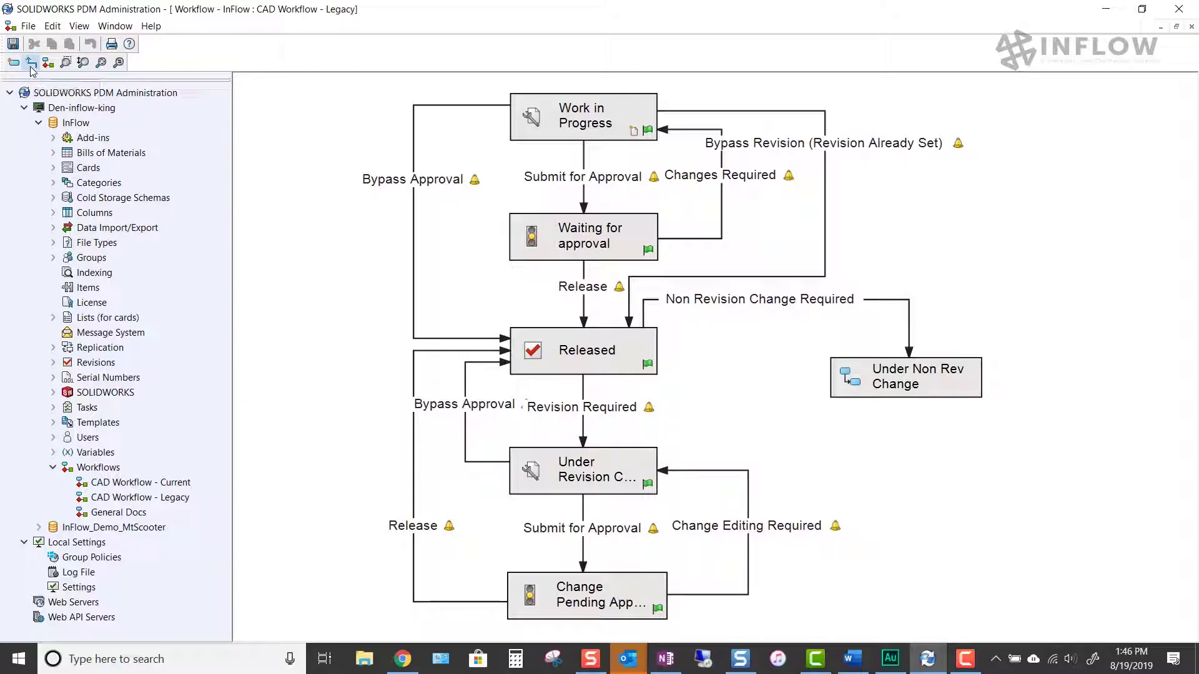
left_click(924, 392)
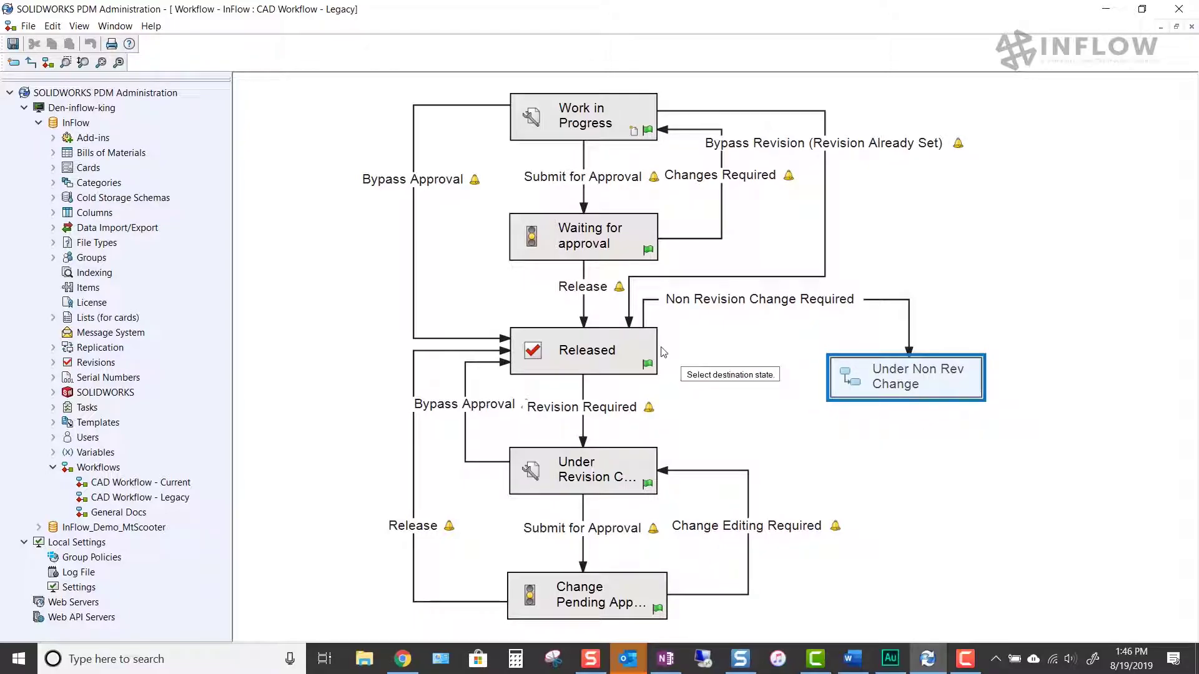
left_click(642, 350)
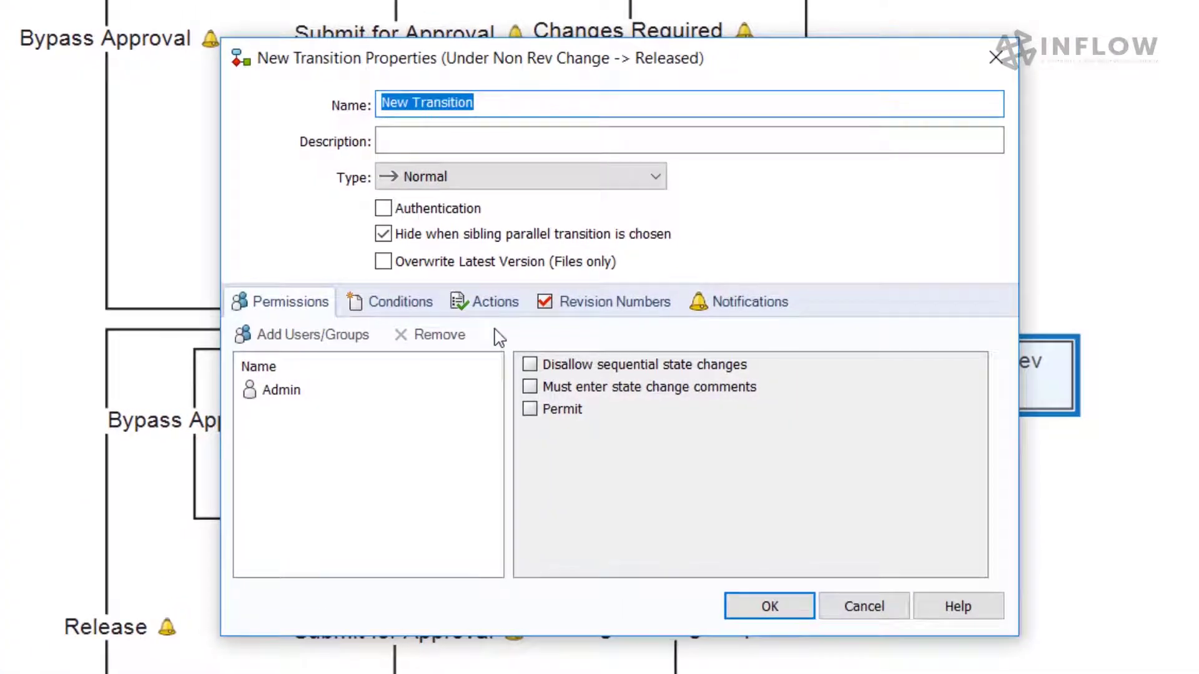
type("Release")
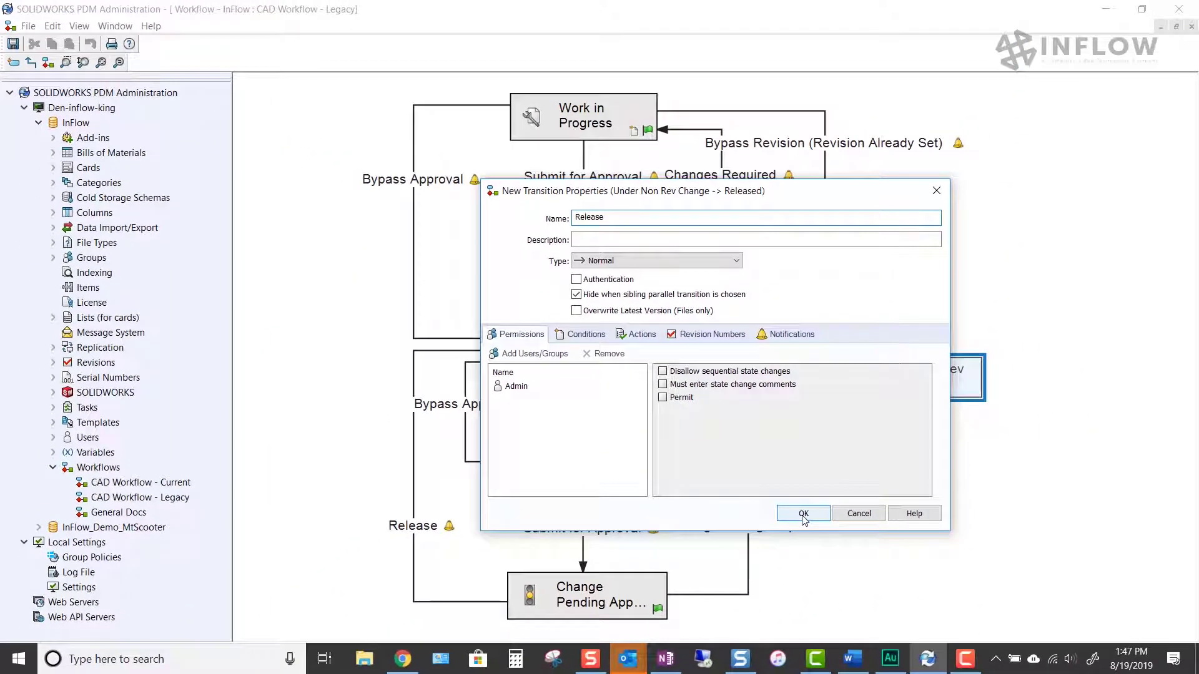
left_click(769, 606)
Reroute the Release connector neatly and save the workflow
left_click_drag(743, 363, 744, 425)
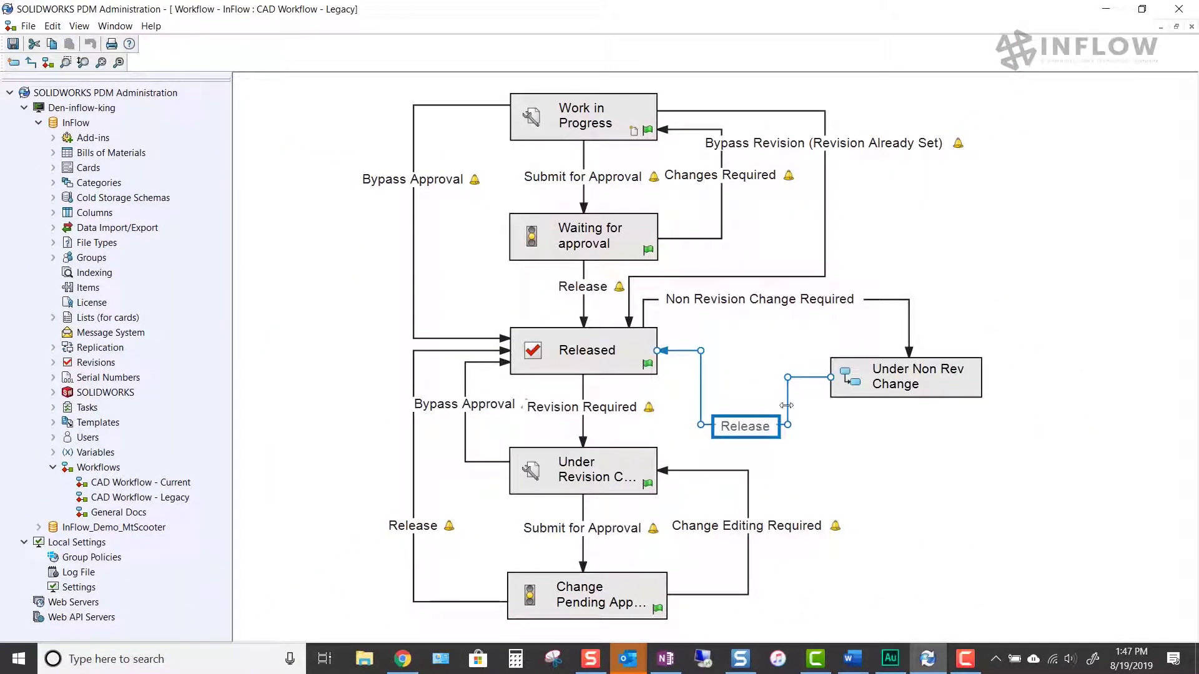
left_click(981, 451)
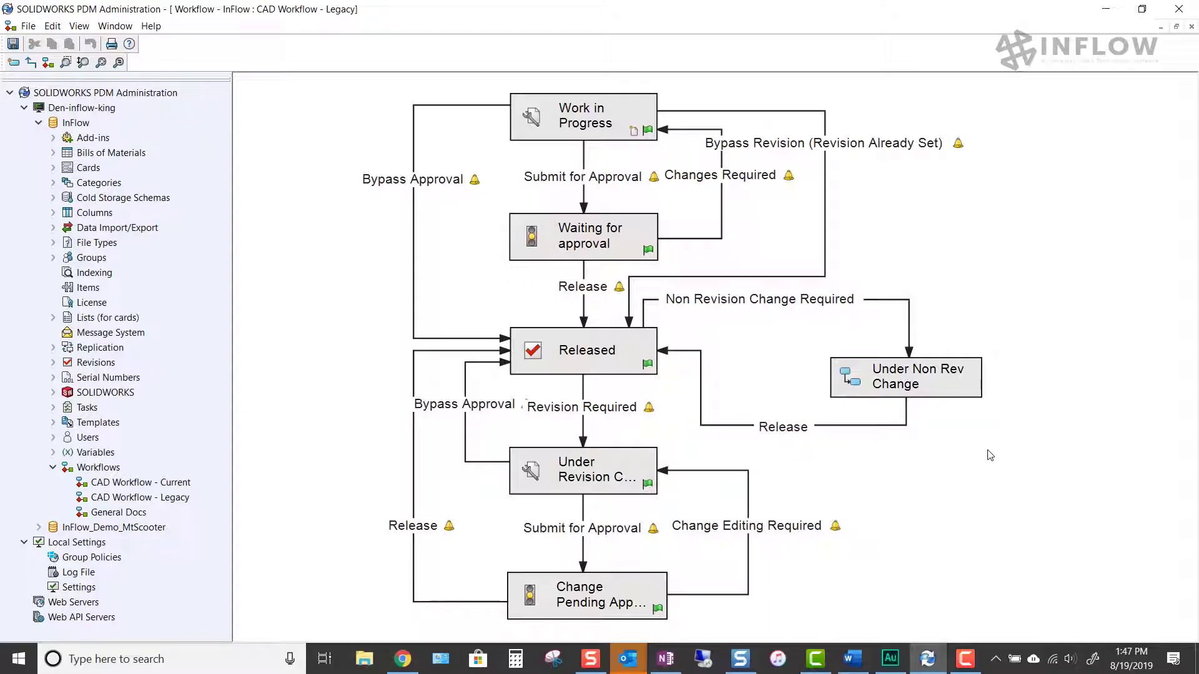
left_click(13, 45)
Grant Administrators and CAD Approvers Permit on the Non Revision Change Required transition
left_click(801, 291)
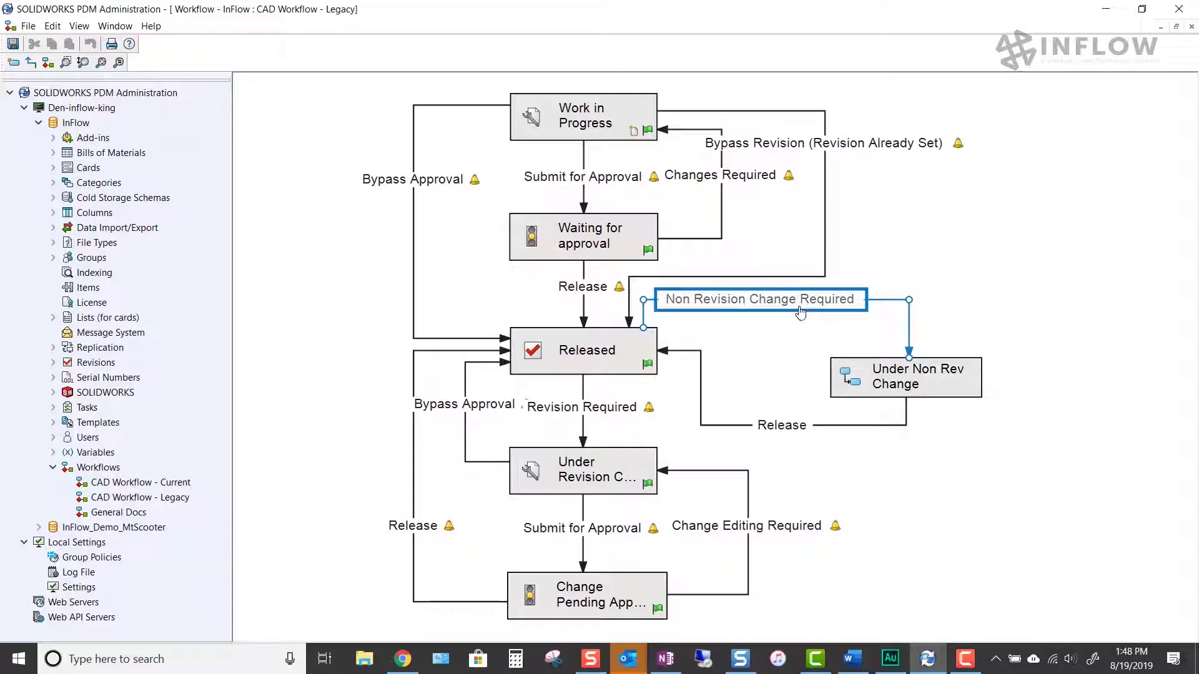
double_click(801, 314)
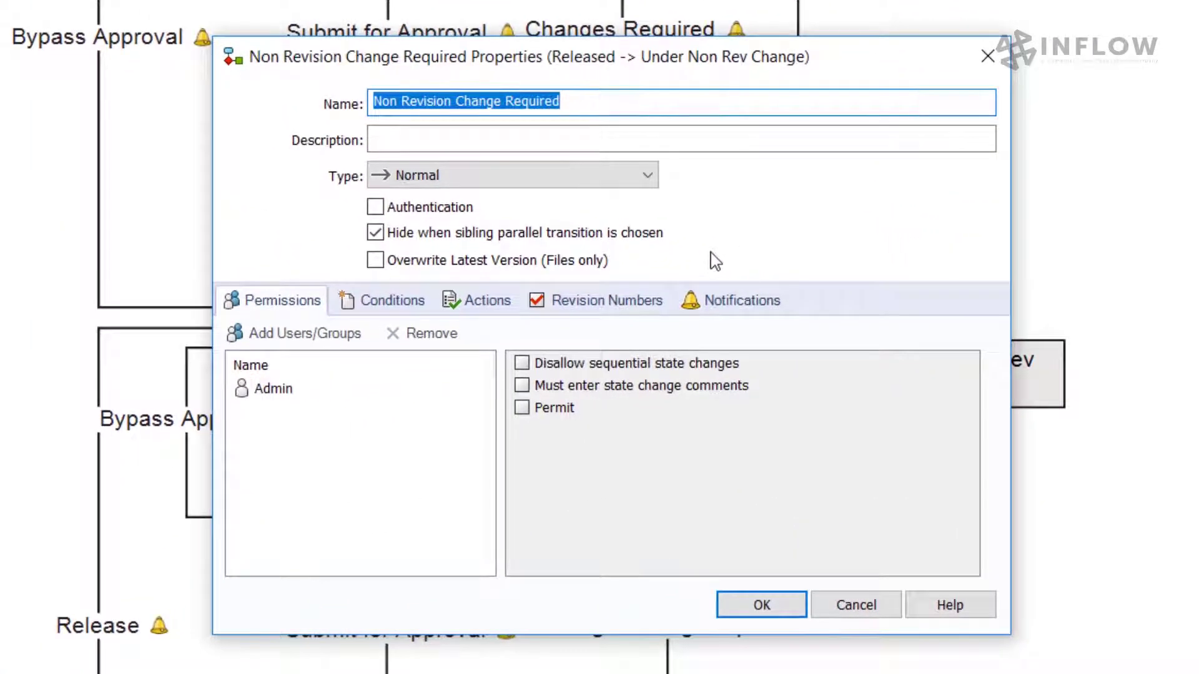
left_click(272, 336)
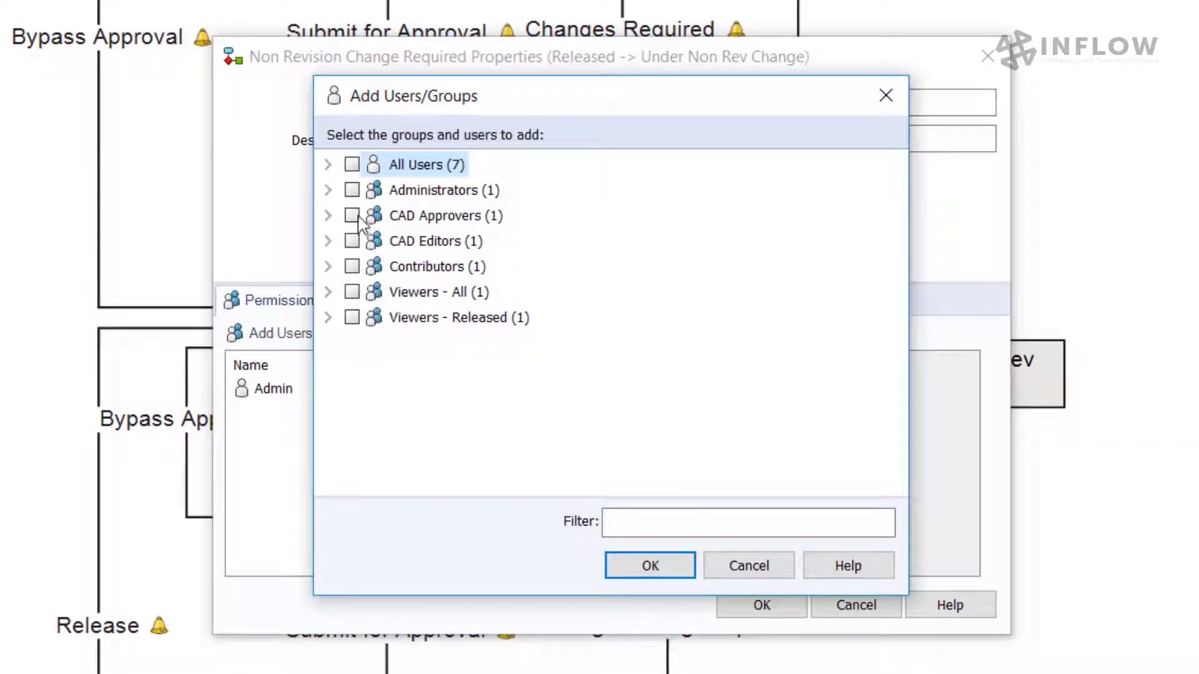
left_click(352, 190)
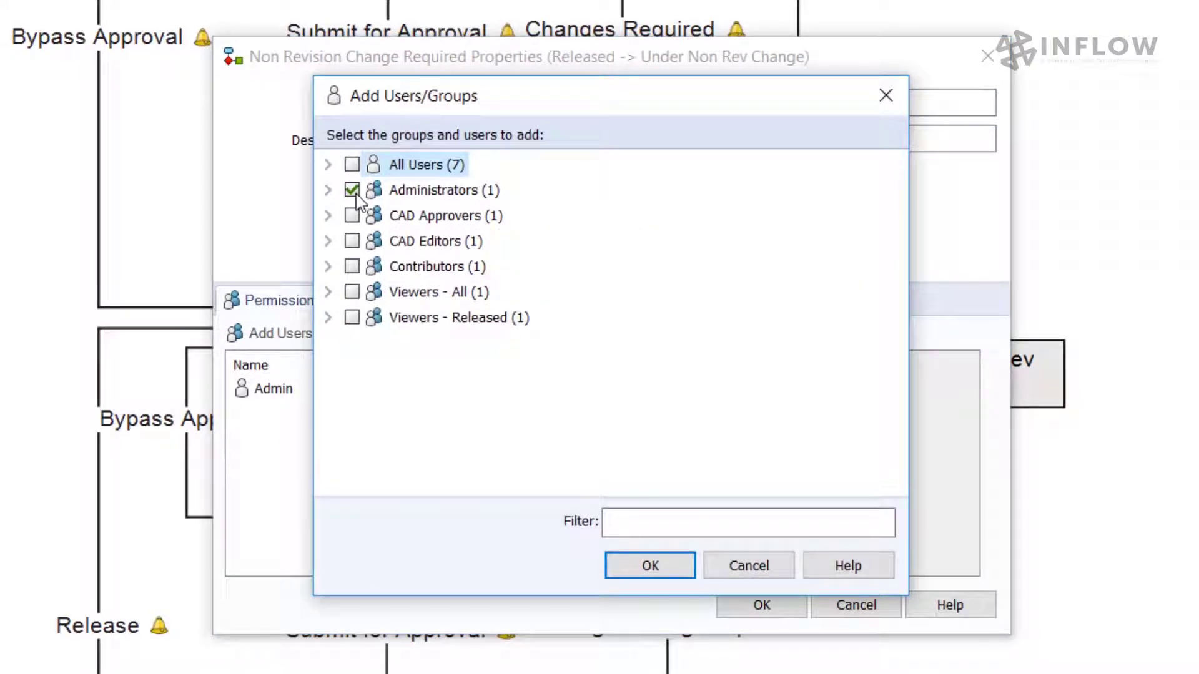
left_click(352, 216)
left_click(644, 569)
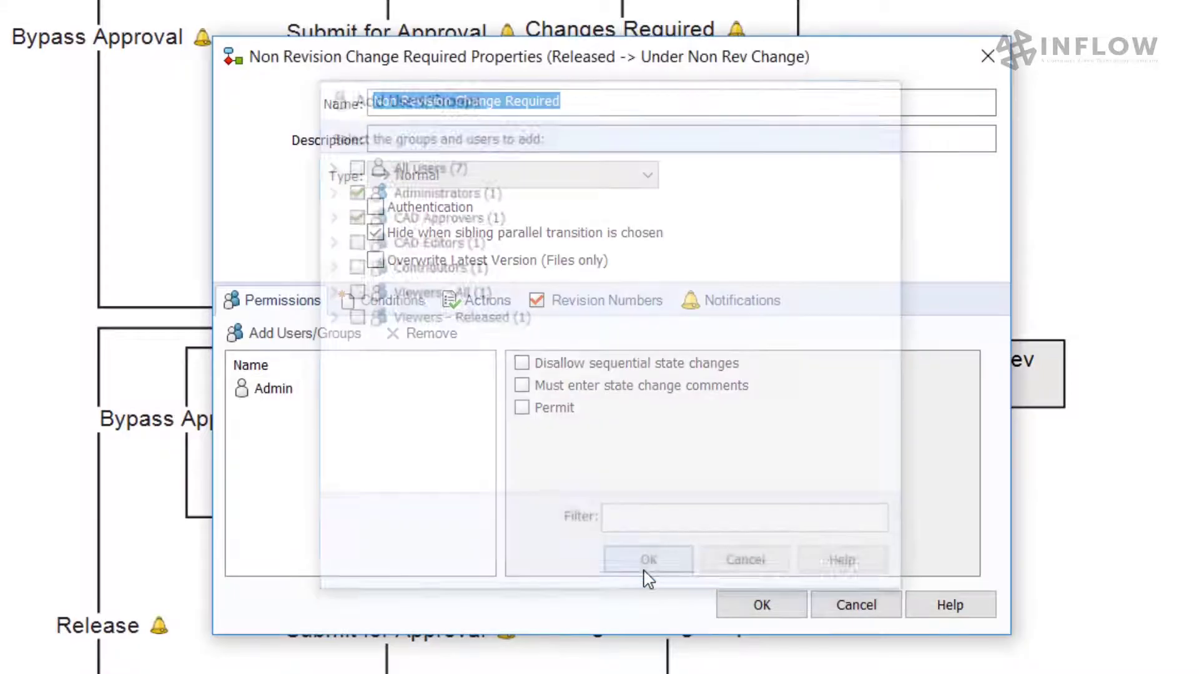
left_click(323, 395)
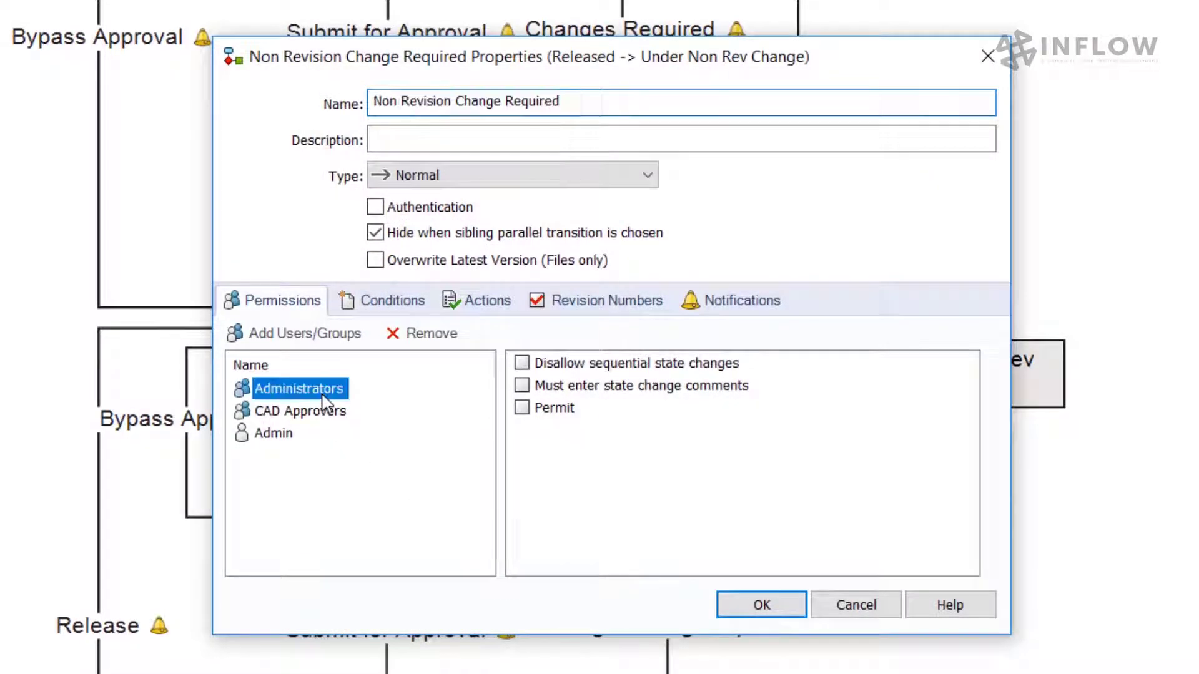
left_click(324, 412, "ctrl")
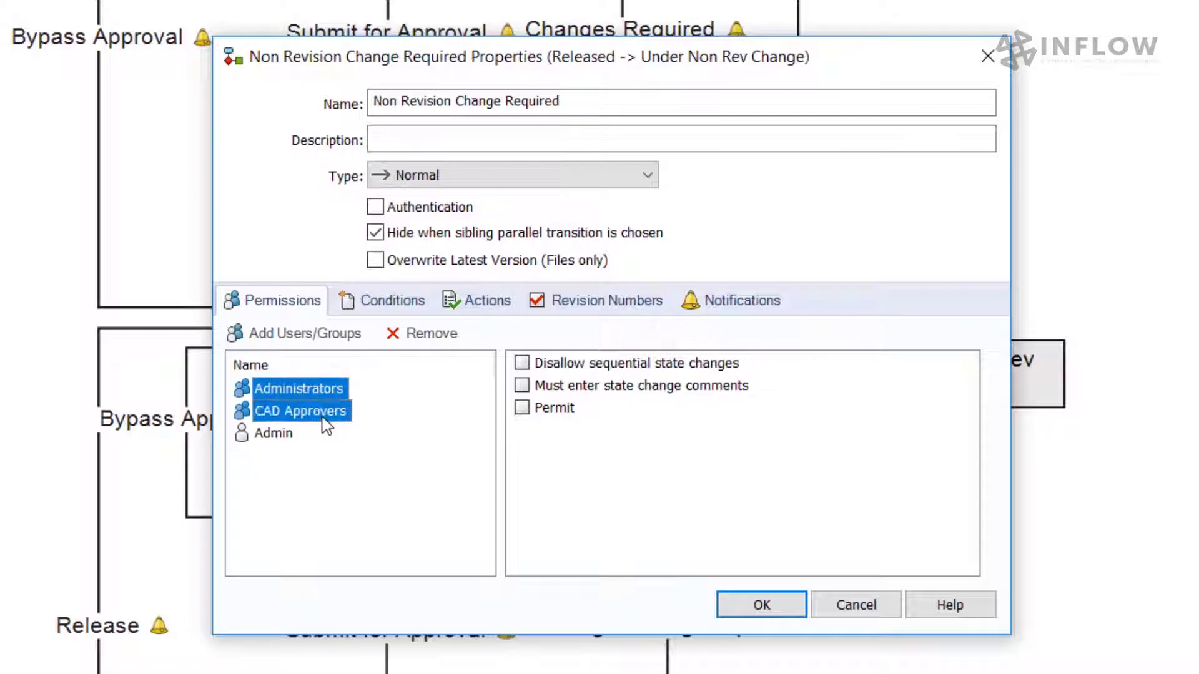
left_click(522, 409)
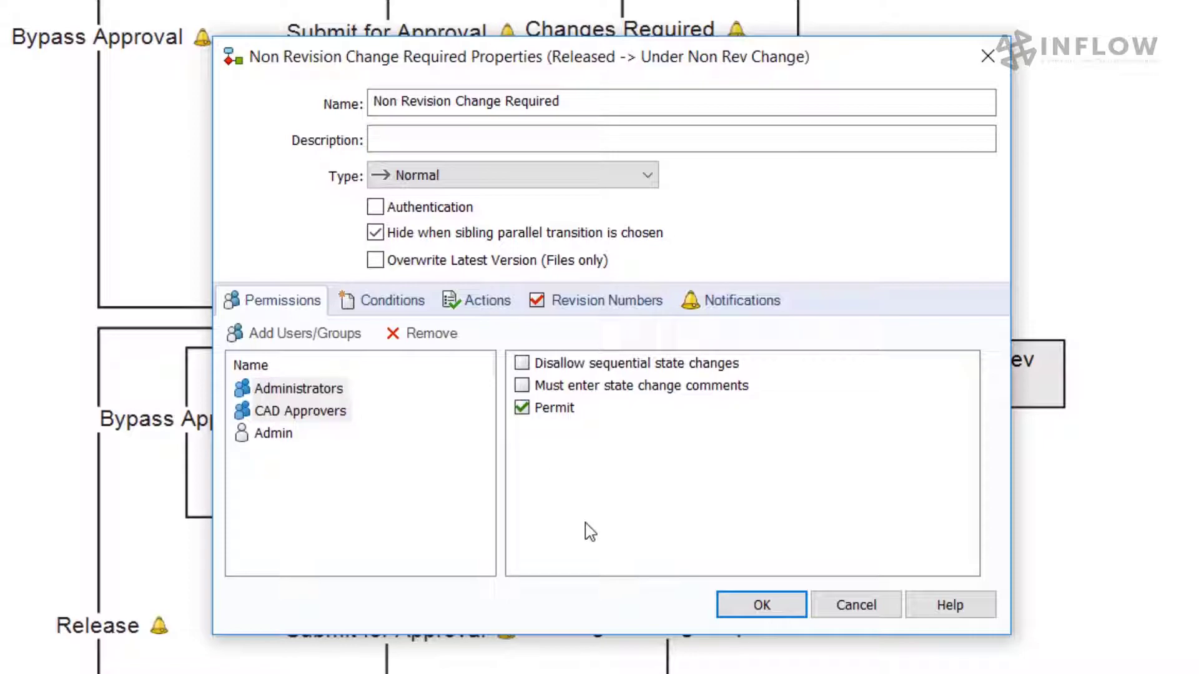
left_click(735, 303)
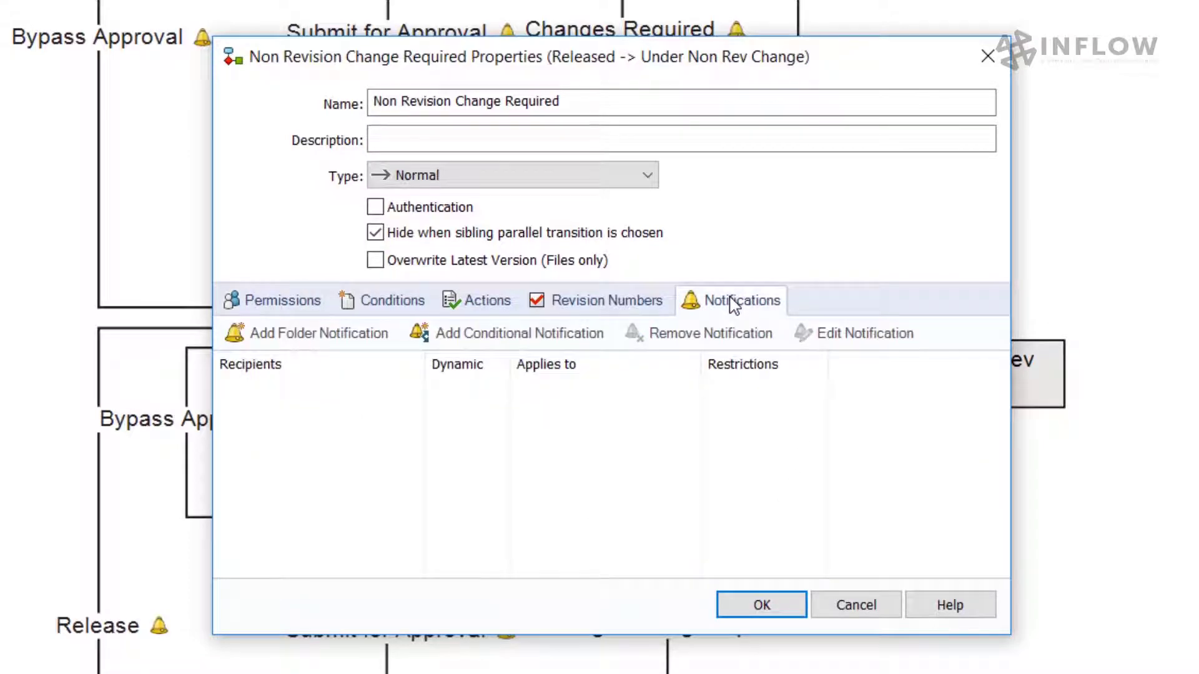
Add a C:\InFlow folder notification with CAD Editors as a dynamic recipient, then open Release's actions
left_click(337, 337)
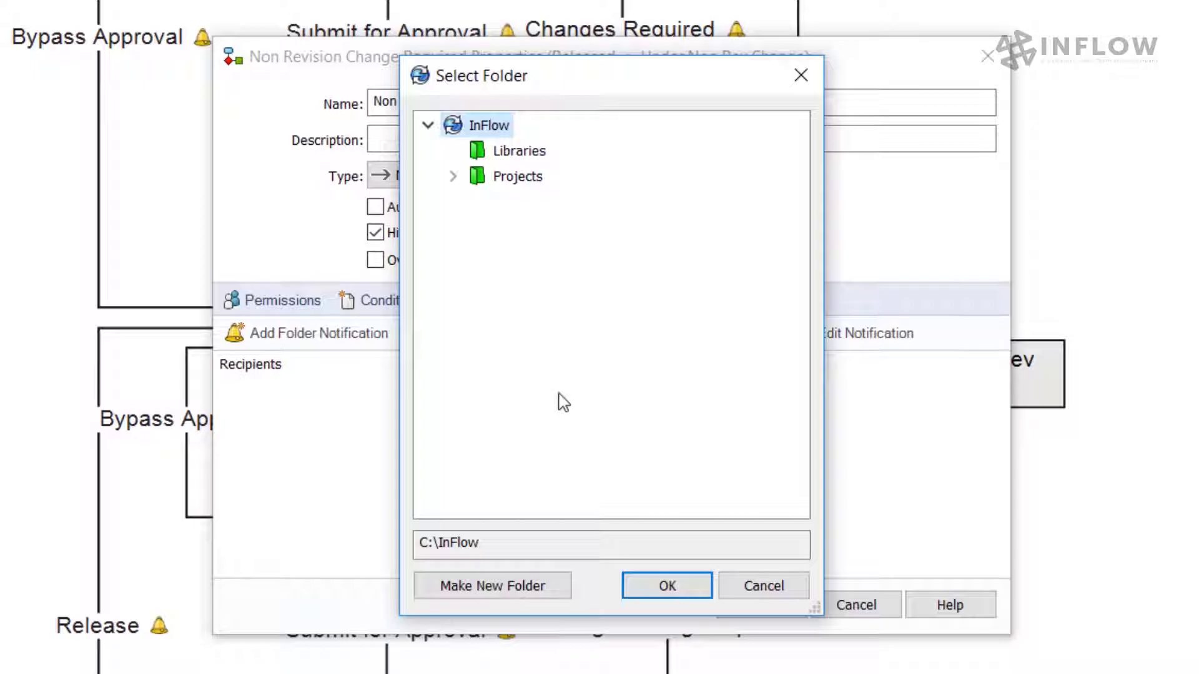
left_click(660, 587)
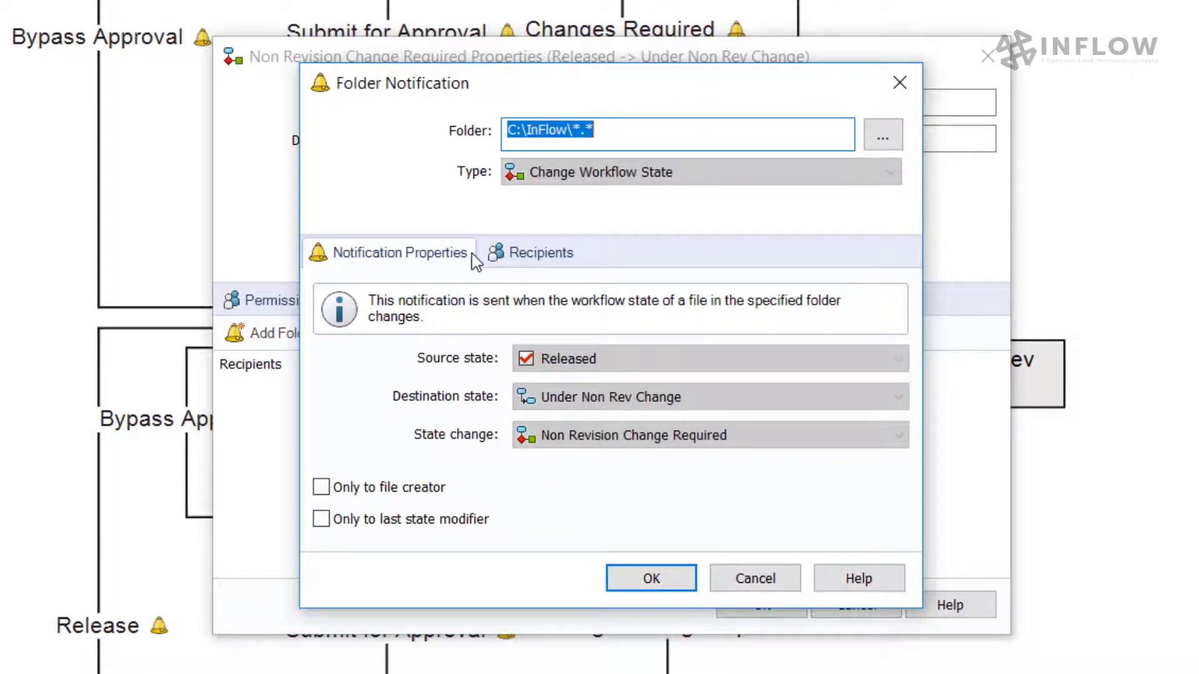
left_click(512, 256)
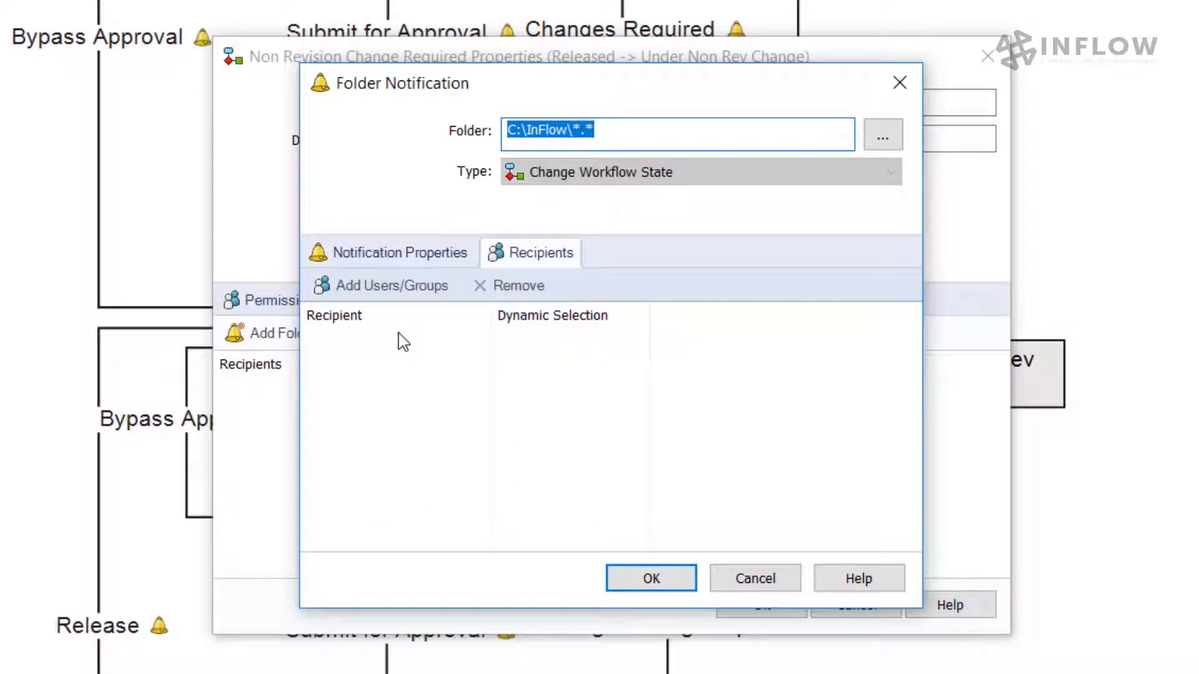
left_click(403, 287)
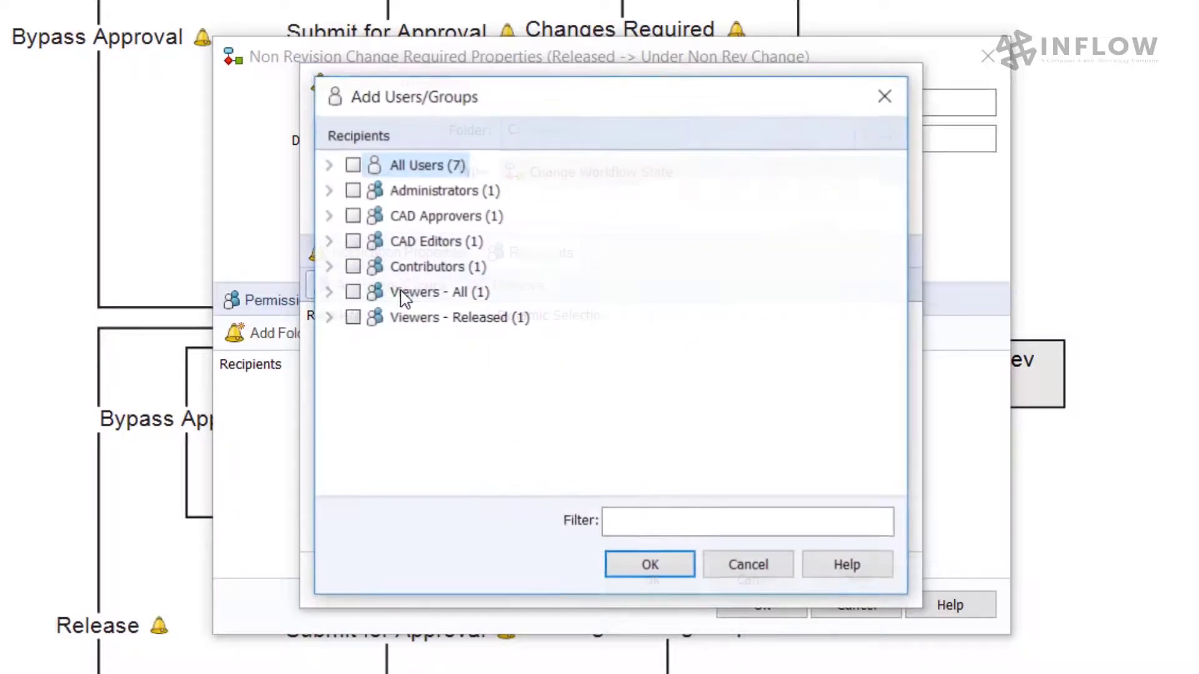
left_click(352, 241)
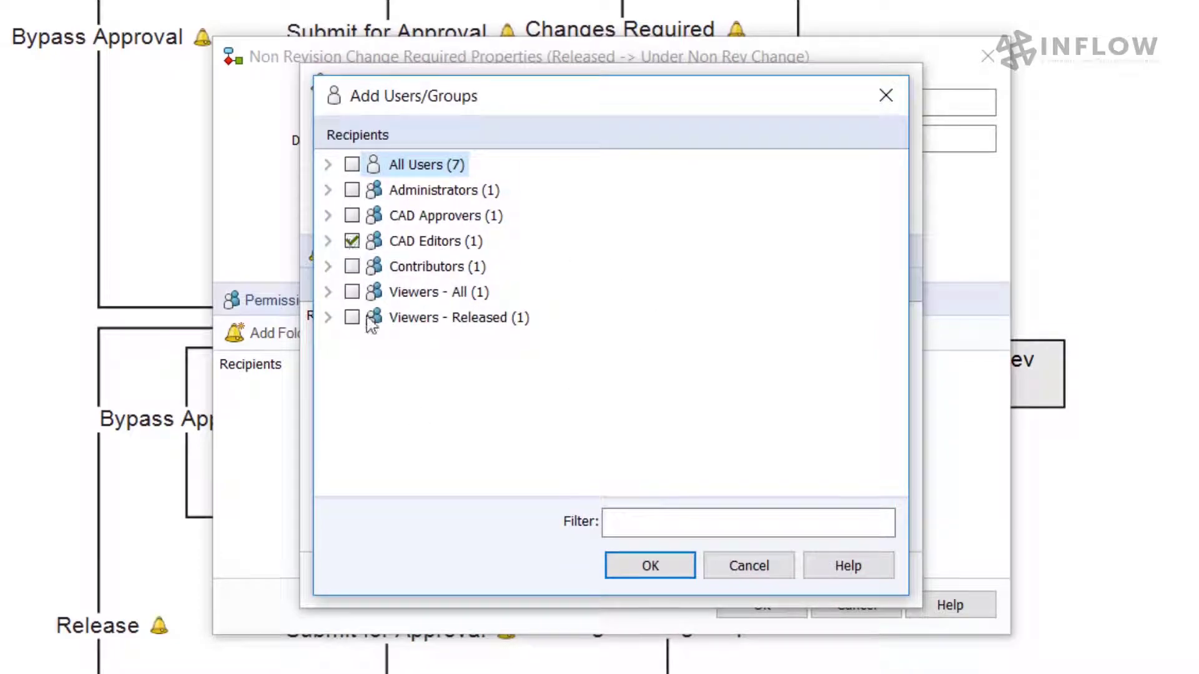
left_click(670, 572)
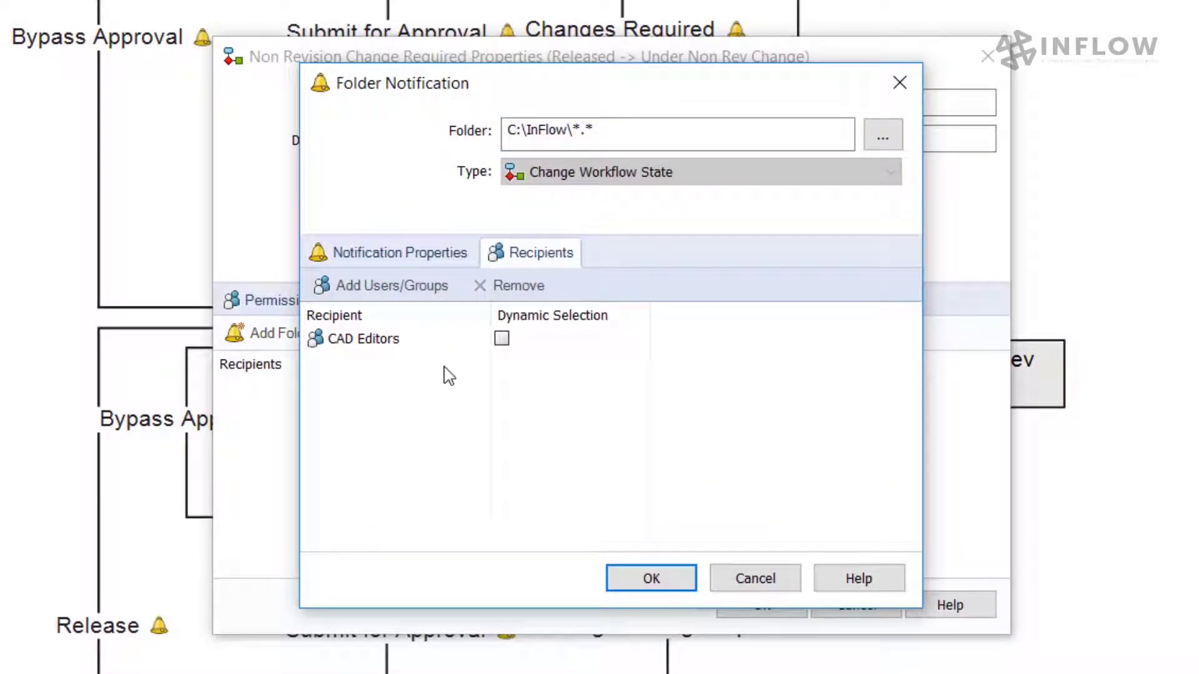
left_click(502, 338)
left_click(659, 584)
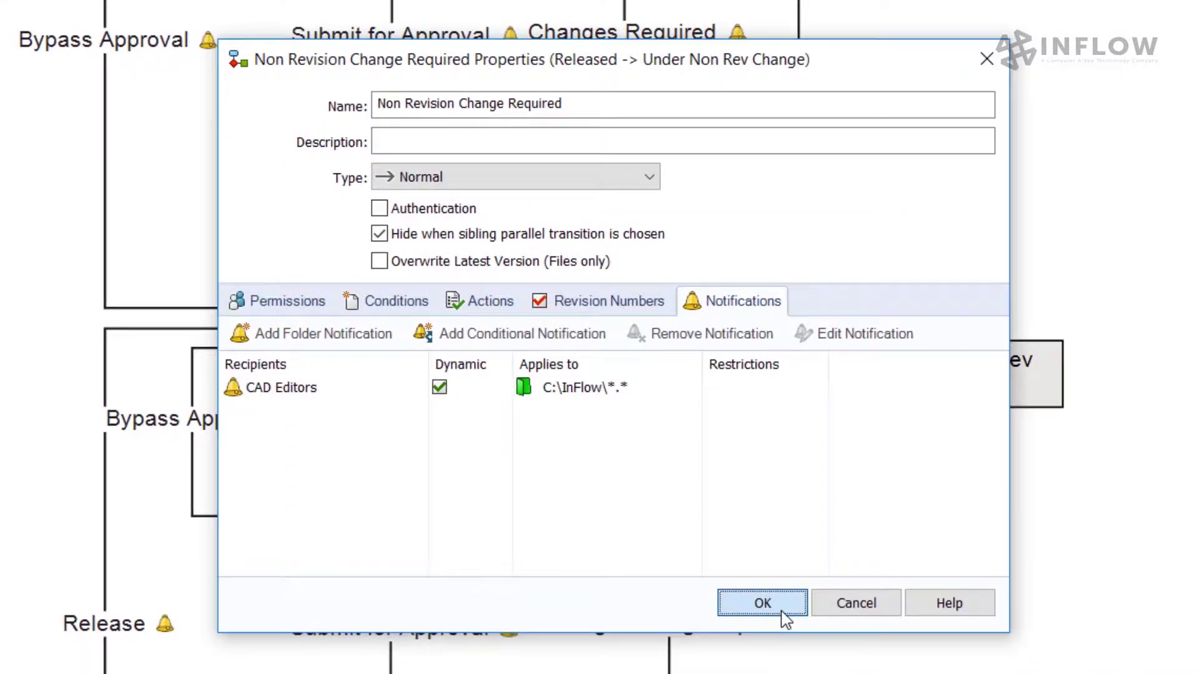
left_click(762, 603)
left_click(474, 300)
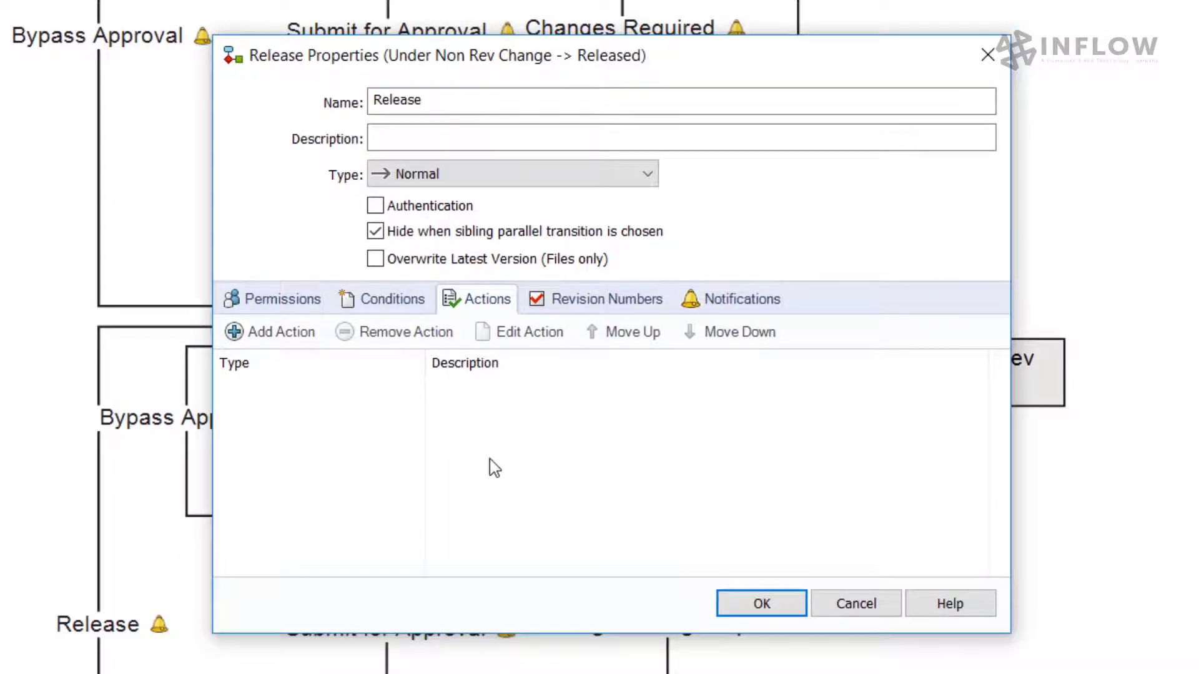
Add a Set Variable action 'Reset Revision Variable' writing %revision% into the Revision variable
left_click(274, 334)
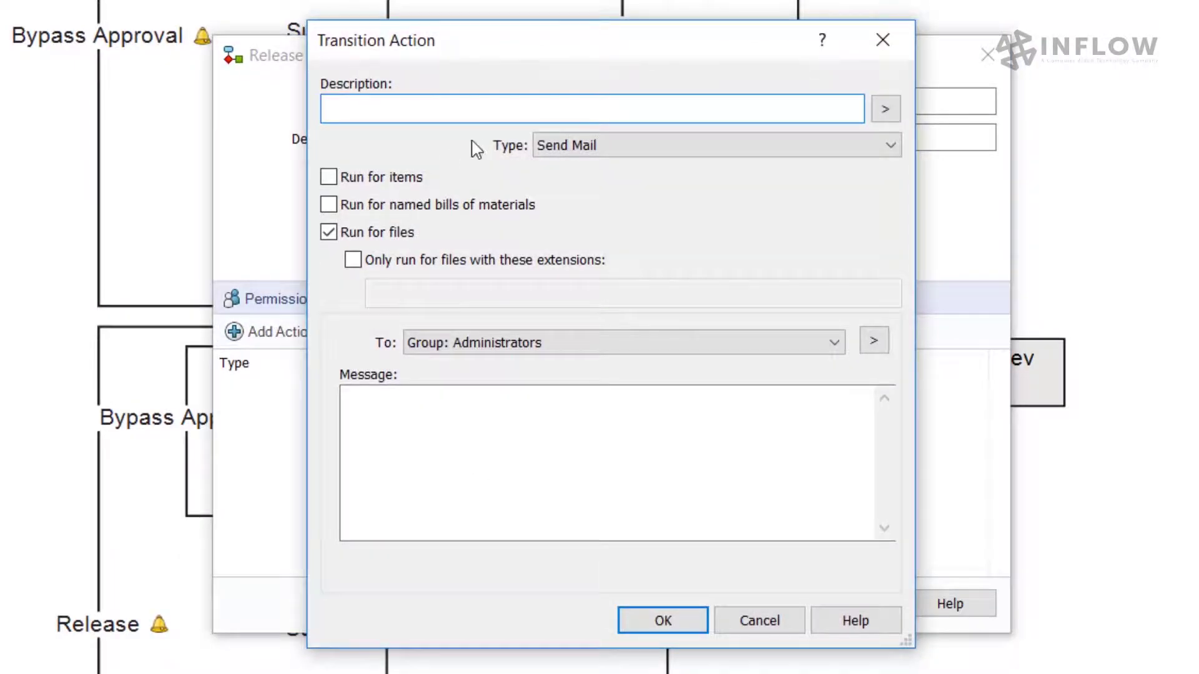
type("Reset Revision Variable")
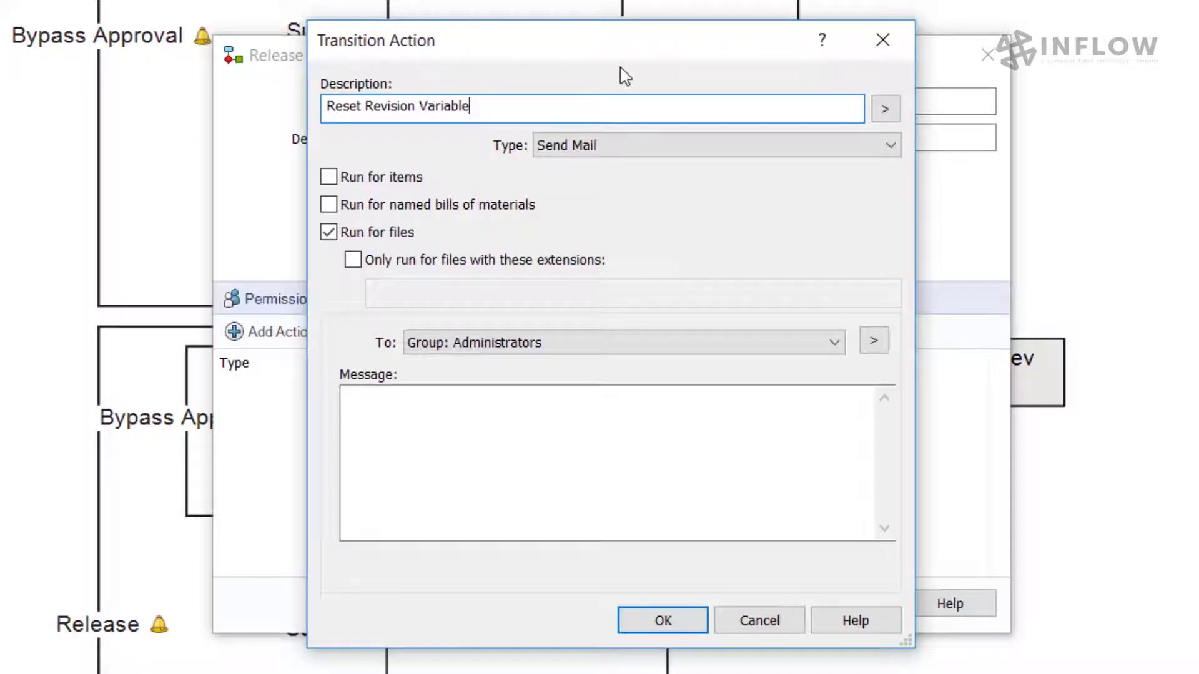
left_click(673, 150)
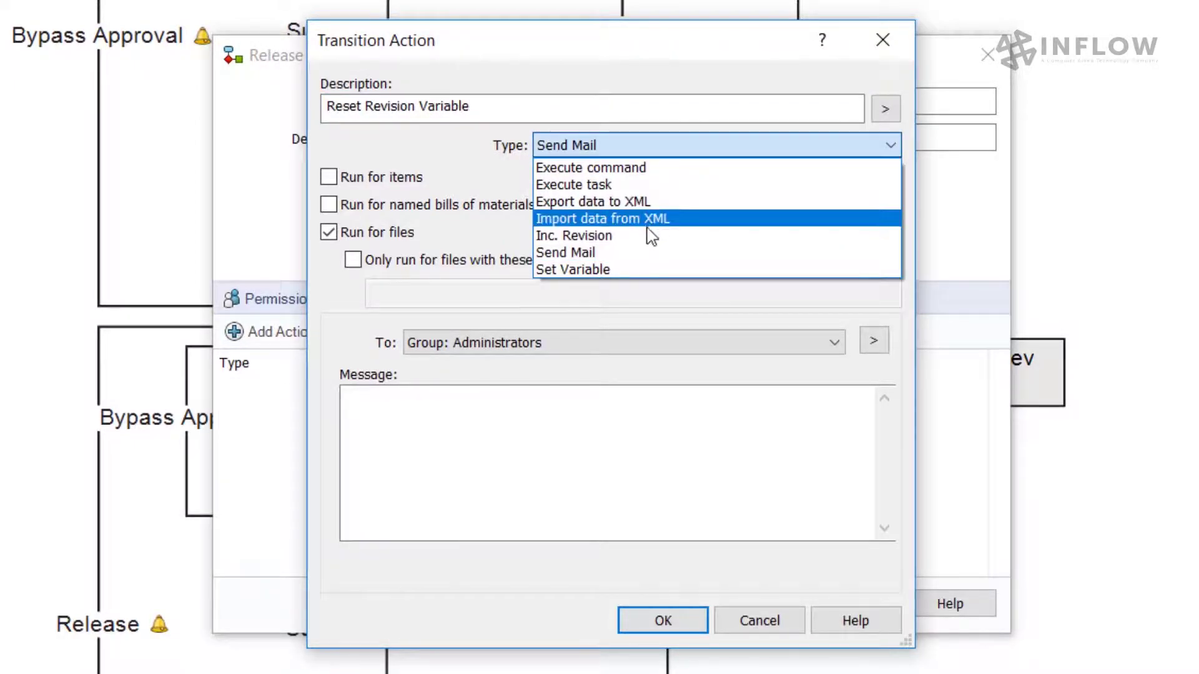
left_click(644, 267)
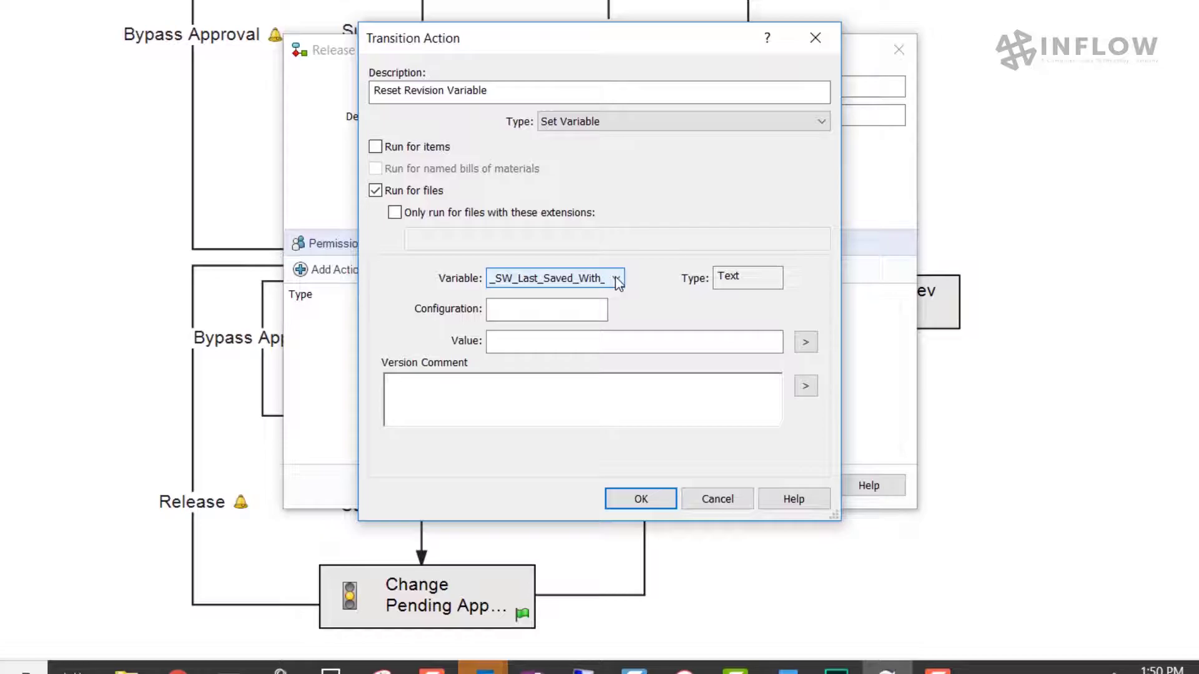
left_click(617, 279)
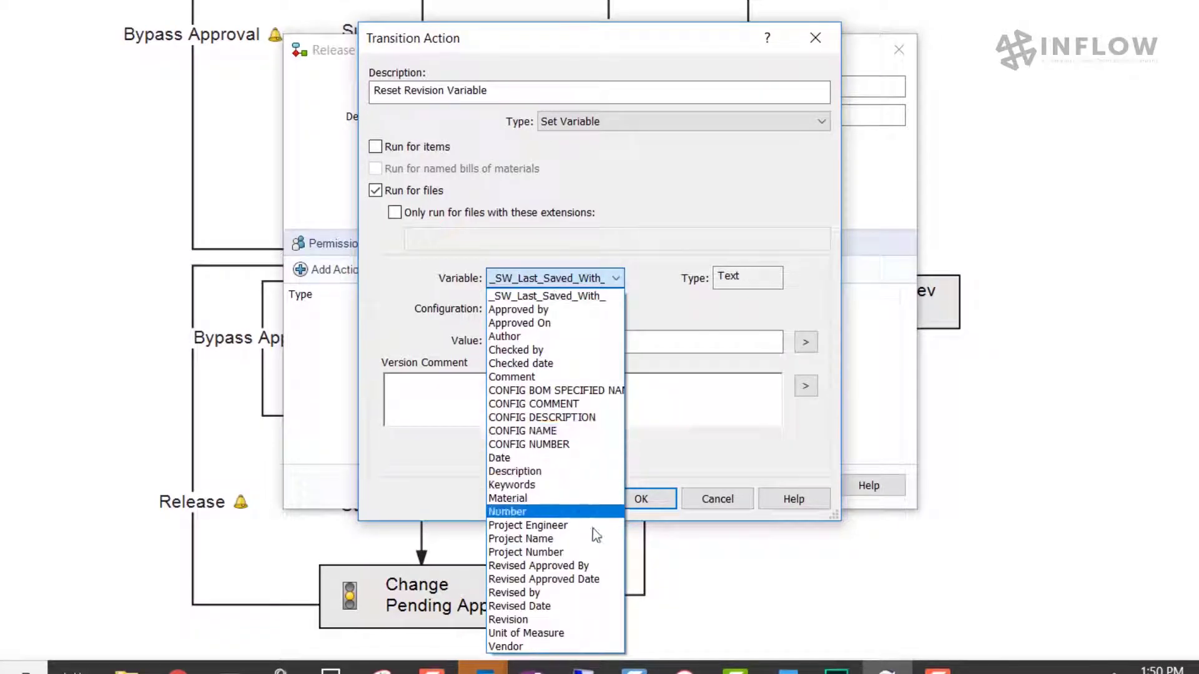
left_click(557, 620)
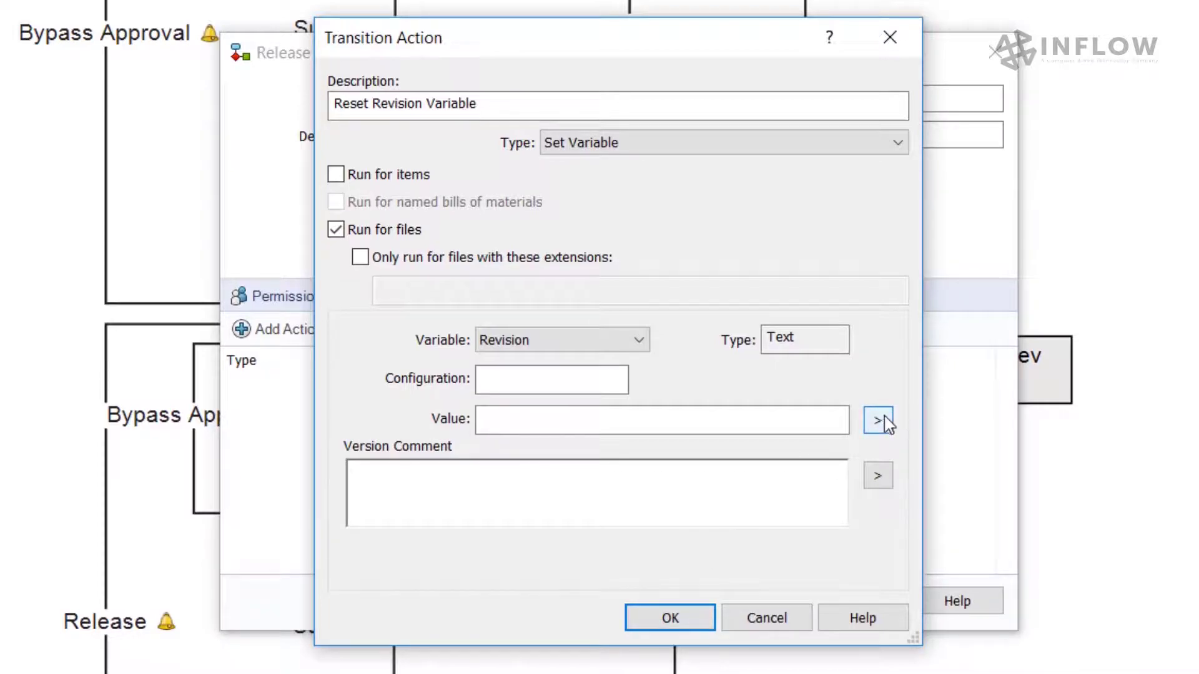
left_click(878, 420)
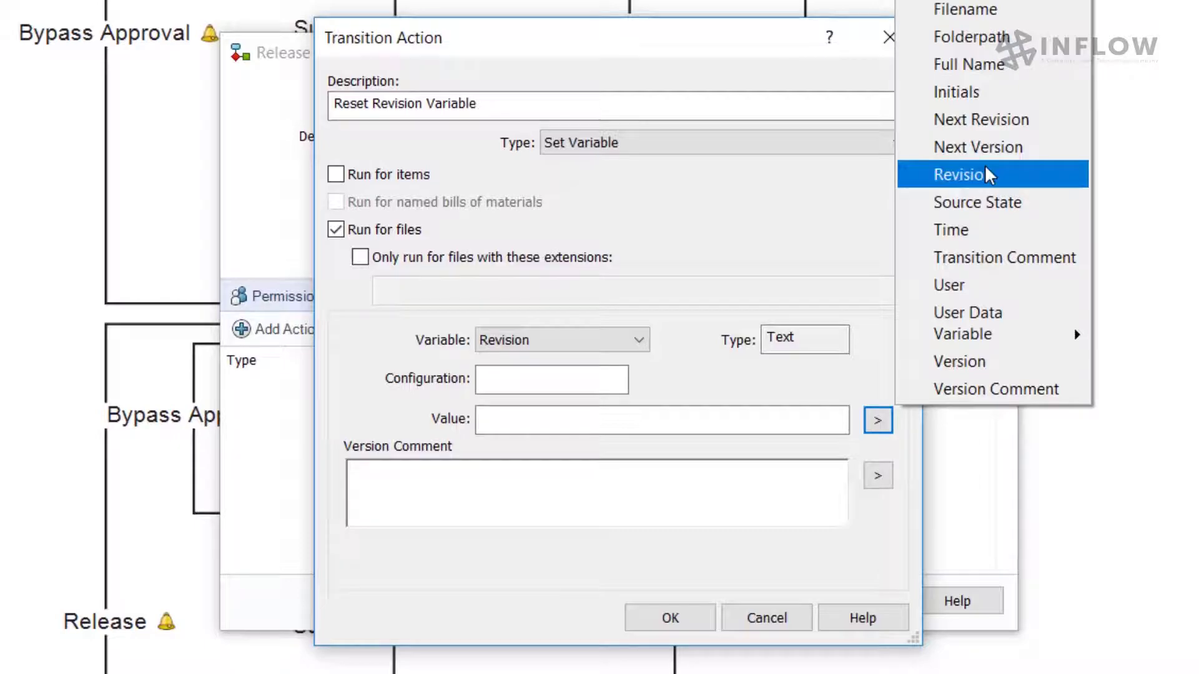
left_click(991, 180)
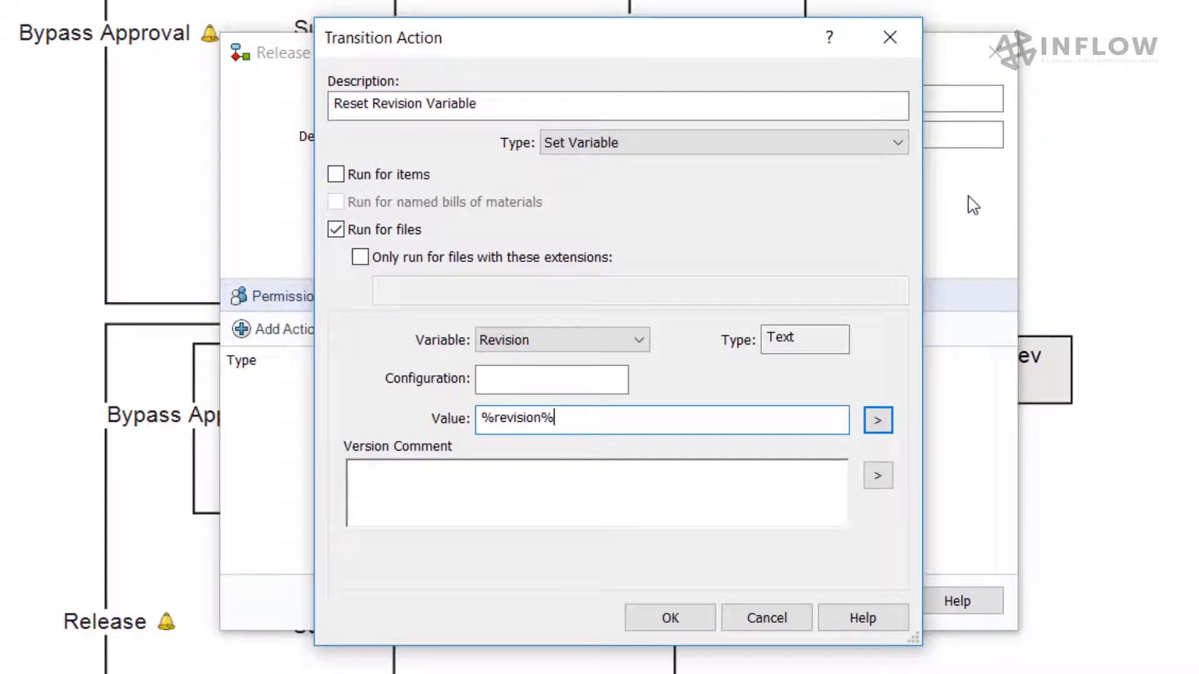
left_click(670, 619)
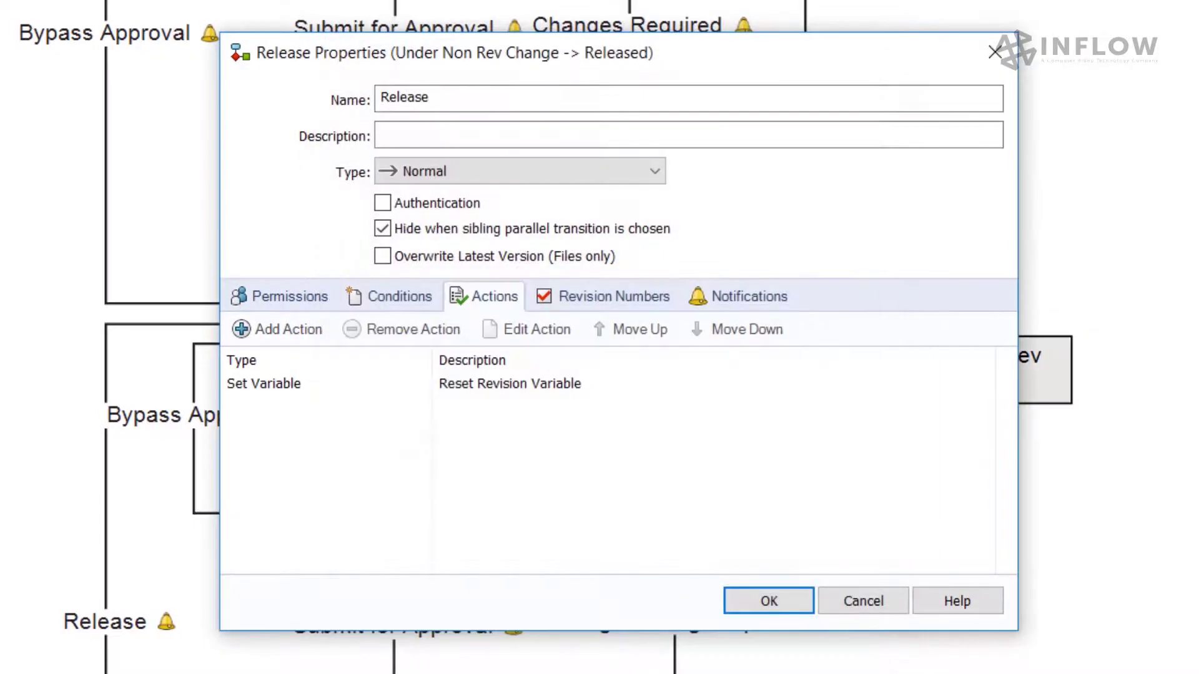
Add an Inc. Revision action 'Increase PDM Revision to the next value' to Release
left_click(288, 331)
type("In")
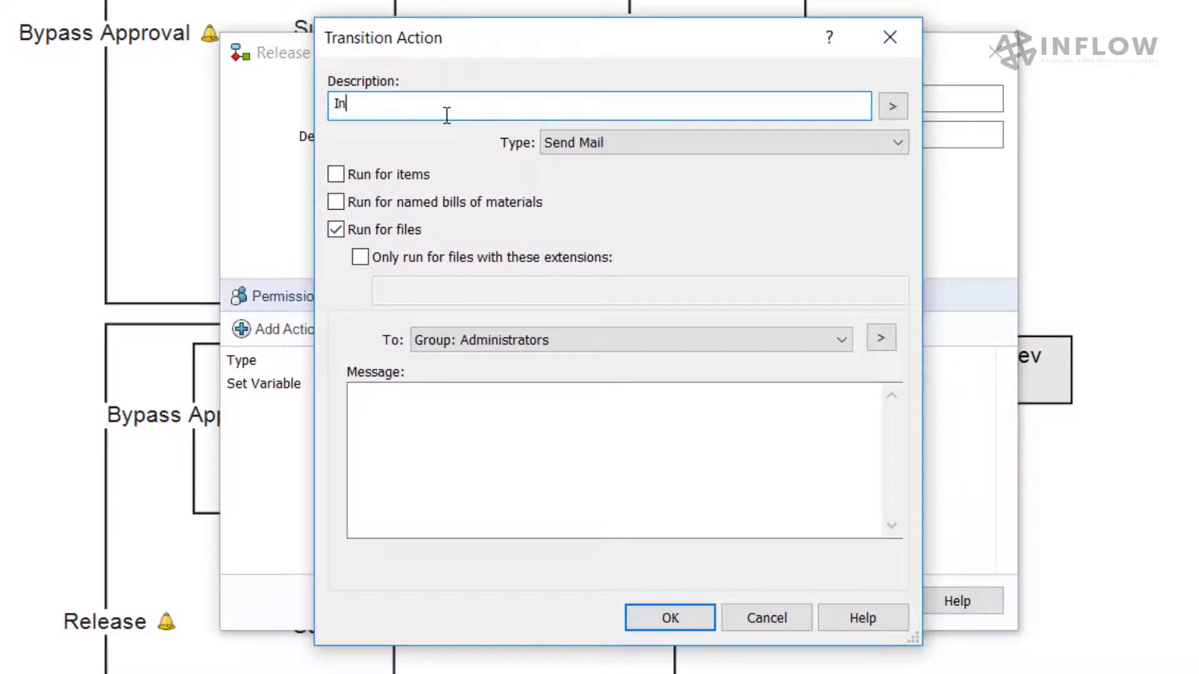
type("crease PDM Revision to the next value")
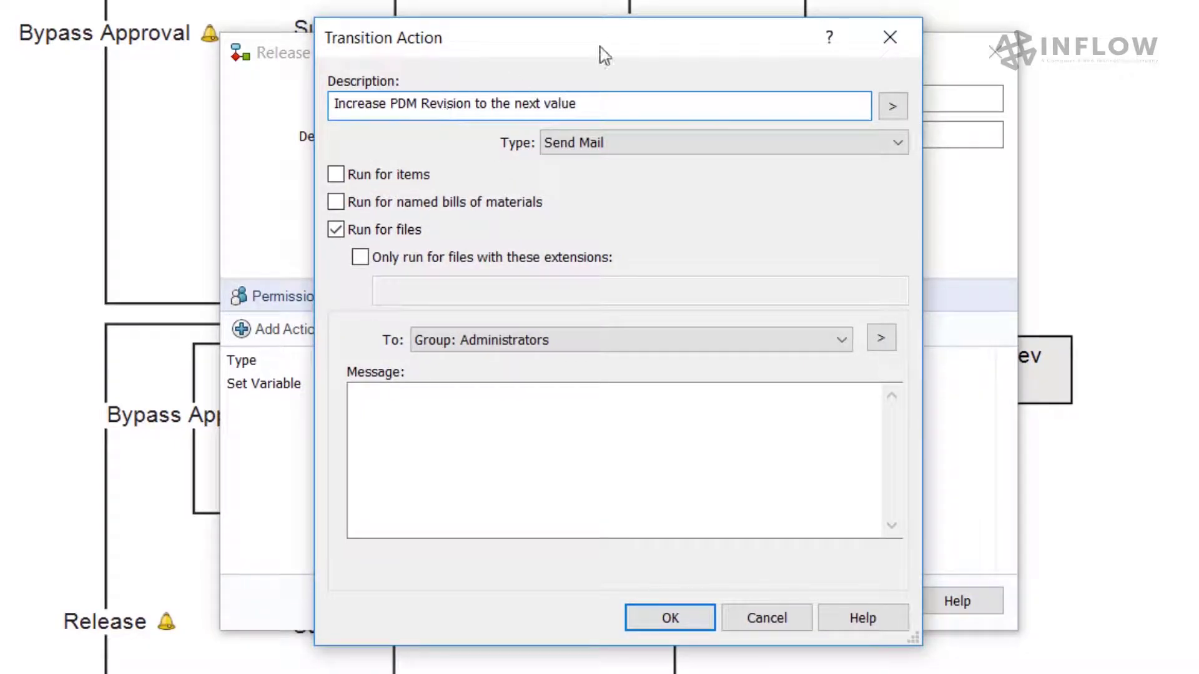
left_click(615, 144)
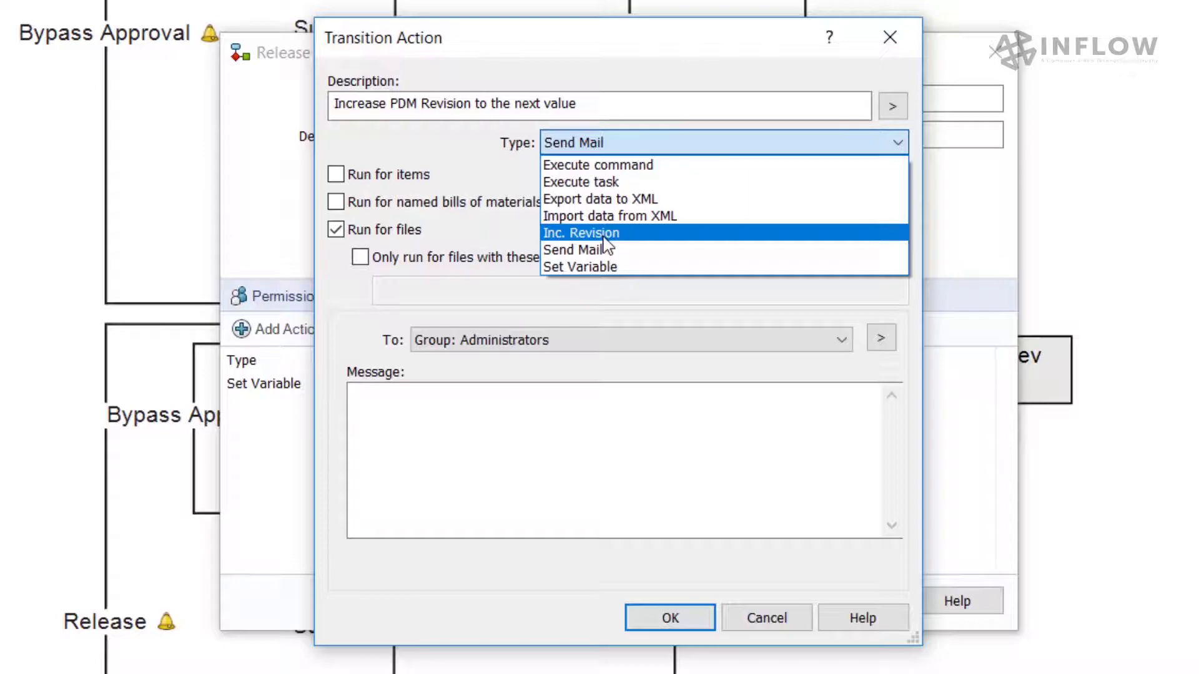
left_click(571, 232)
key("Tab")
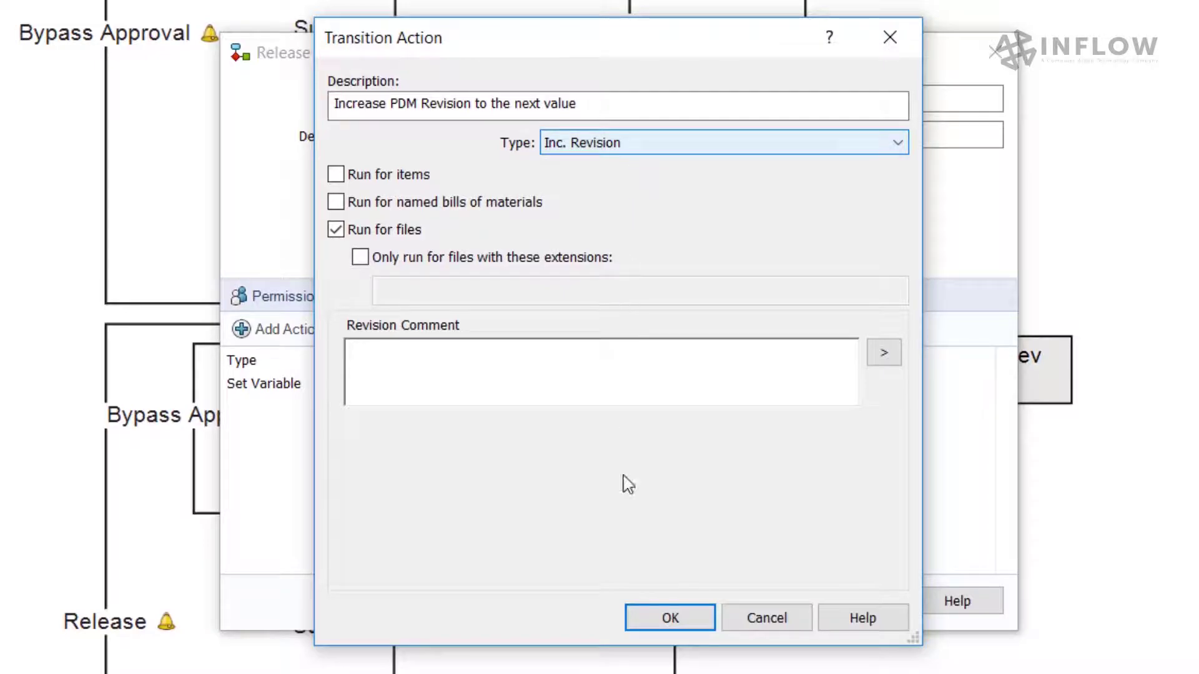
left_click(668, 617)
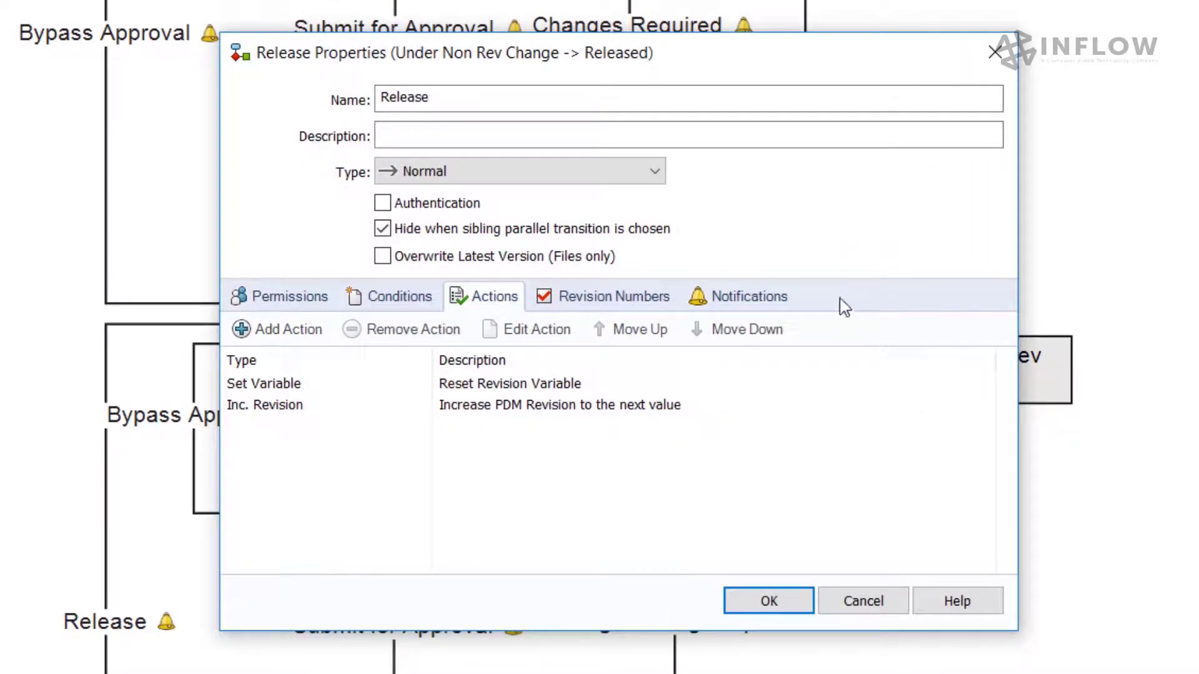
left_click(581, 300)
Set the revision component increment, then add a Release folder notification on C:\InFlow
left_click(557, 396)
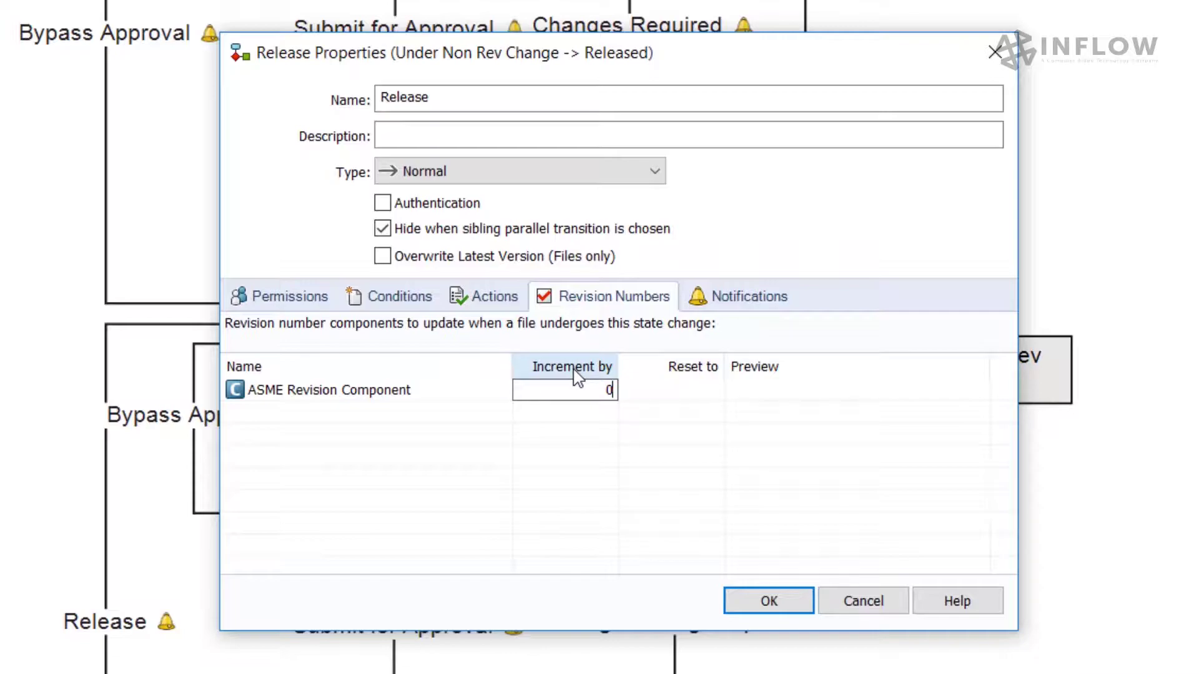
left_click(743, 297)
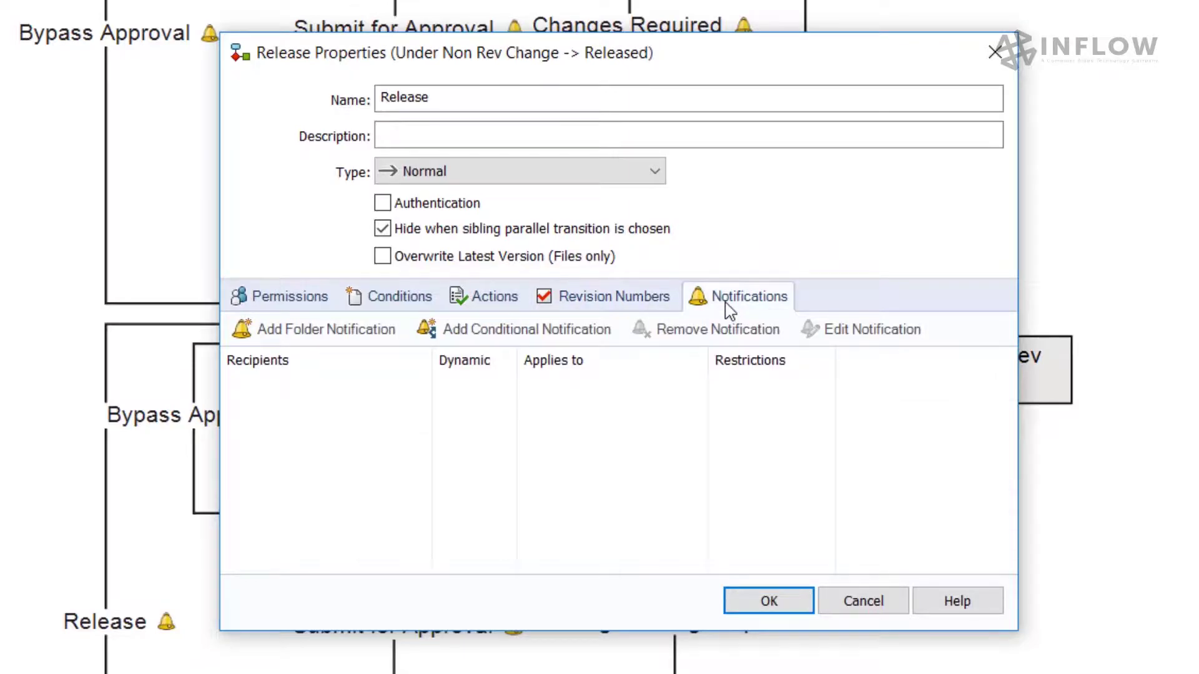
left_click(370, 331)
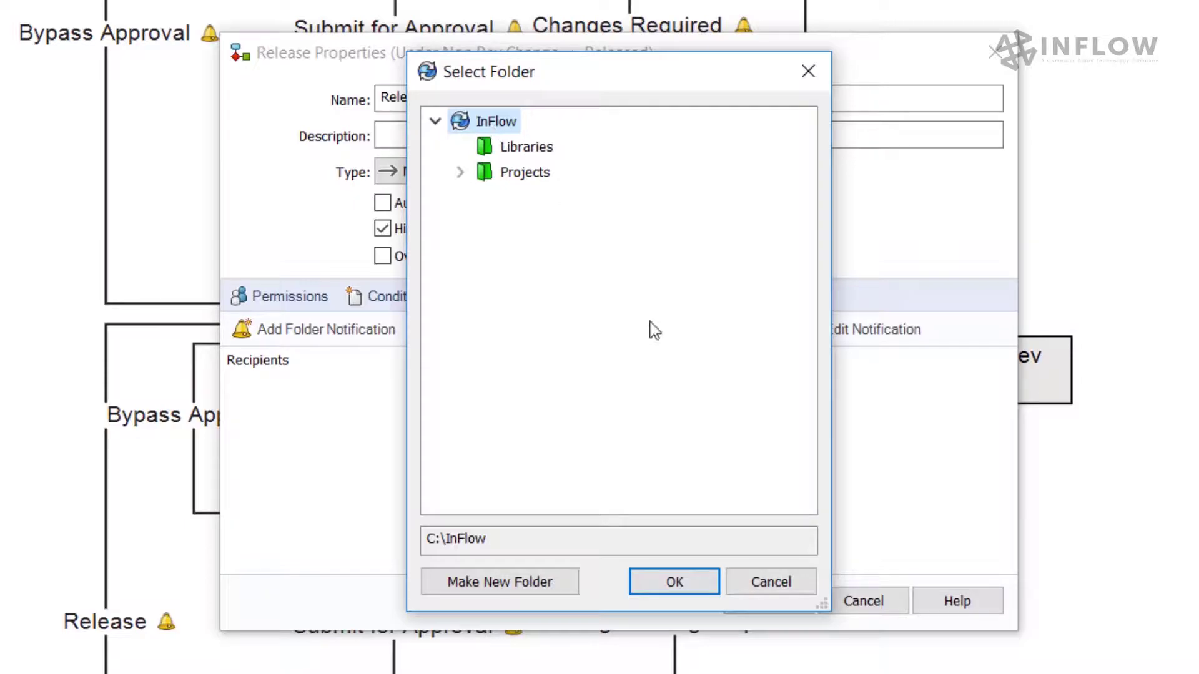
left_click(660, 587)
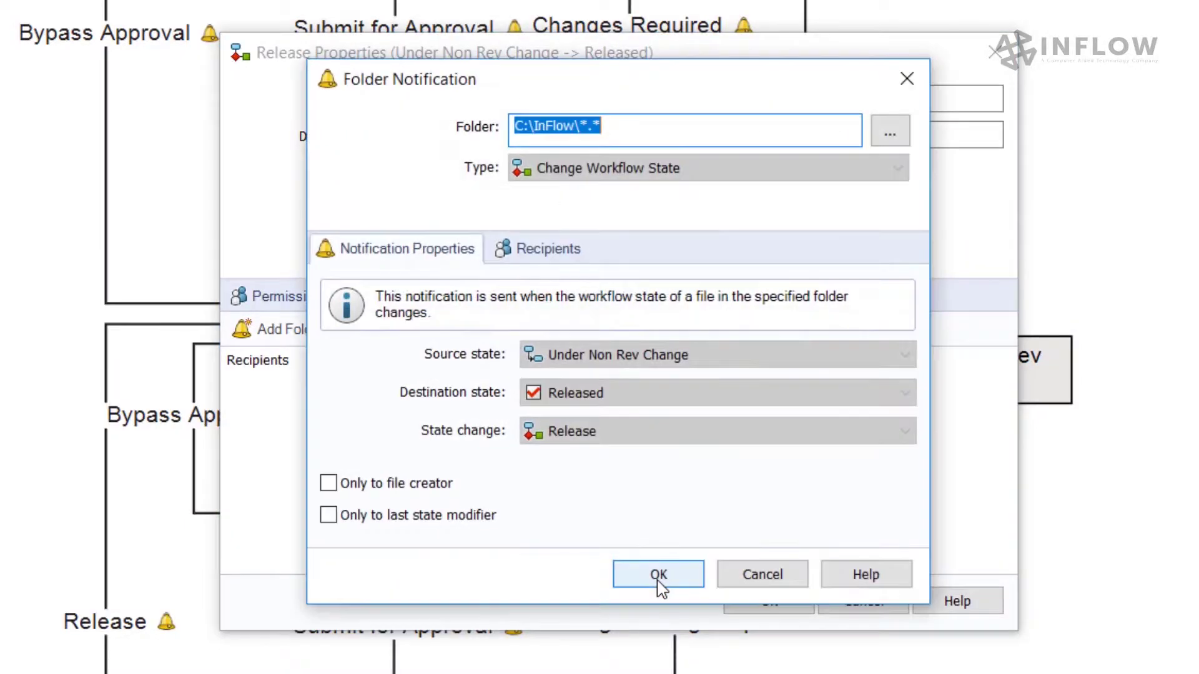
Add all six groups, Administrators through Viewers - Released, as recipients with Dynamic Selection
left_click(542, 252)
left_click(391, 282)
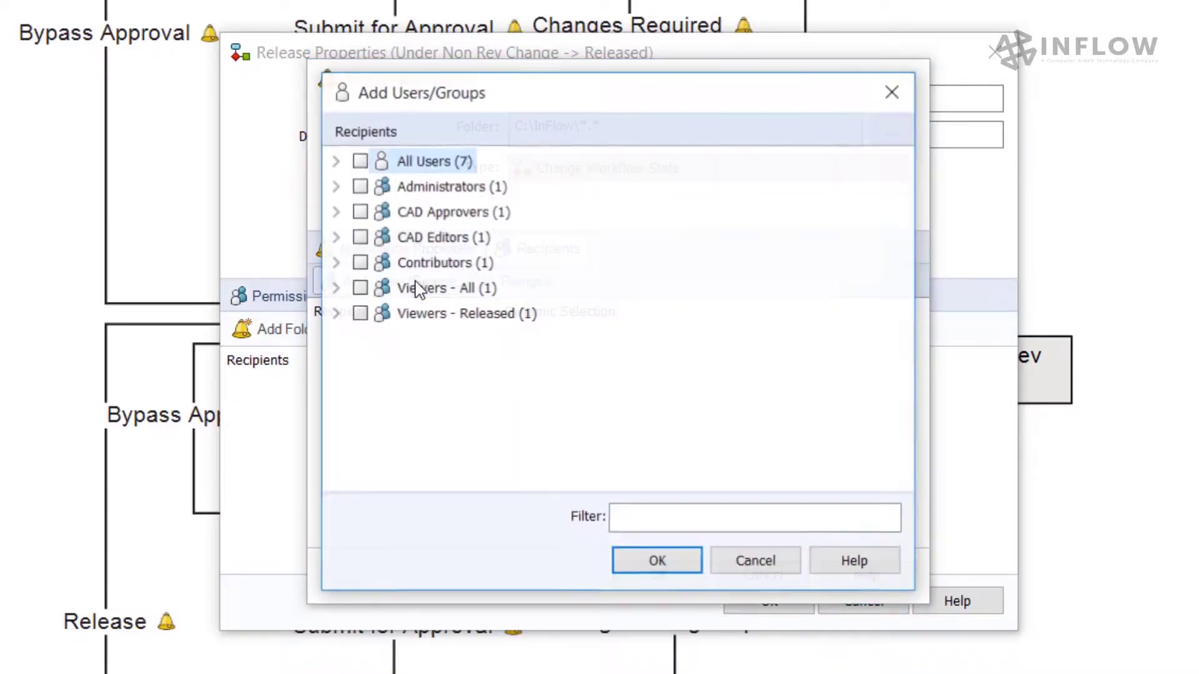
left_click(359, 186)
left_click(359, 212)
left_click(359, 237)
left_click(359, 262)
left_click(359, 288)
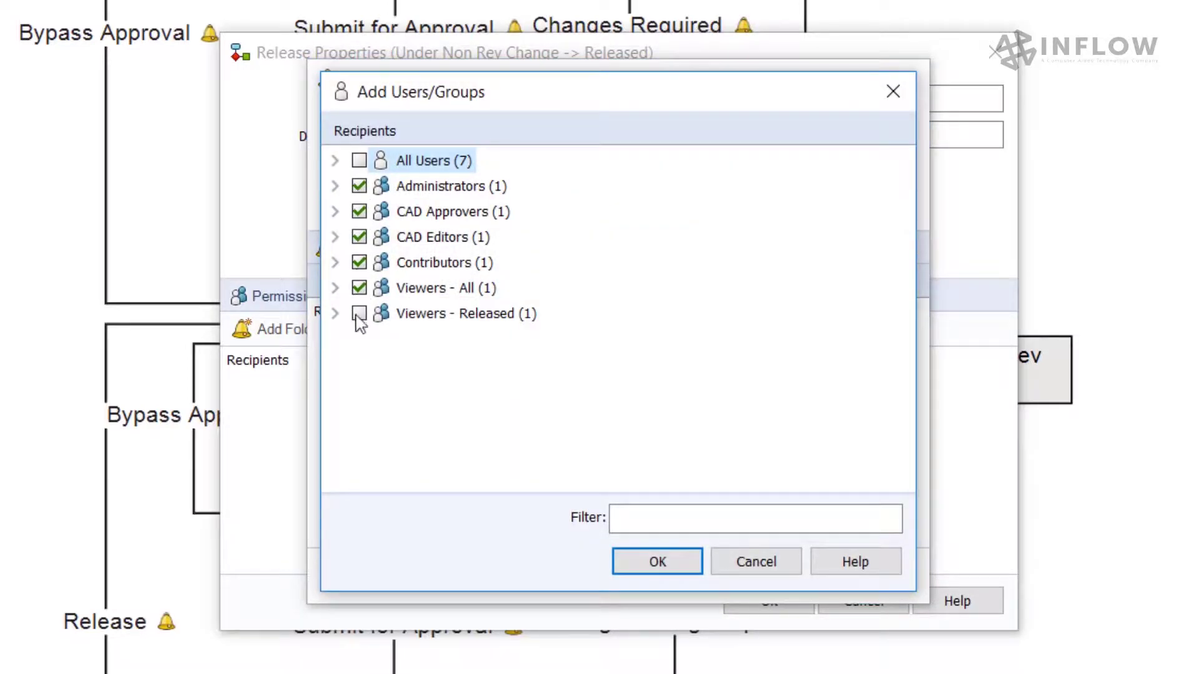
left_click(359, 314)
left_click(651, 565)
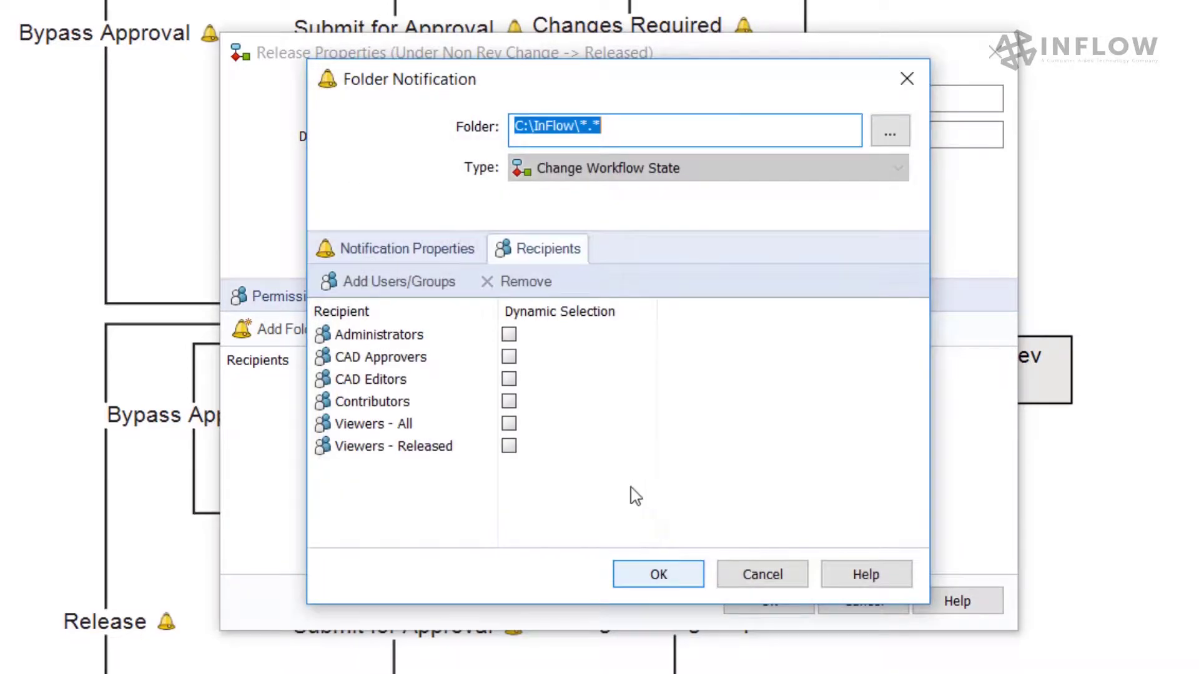
left_click(579, 342)
key("ctrl+a")
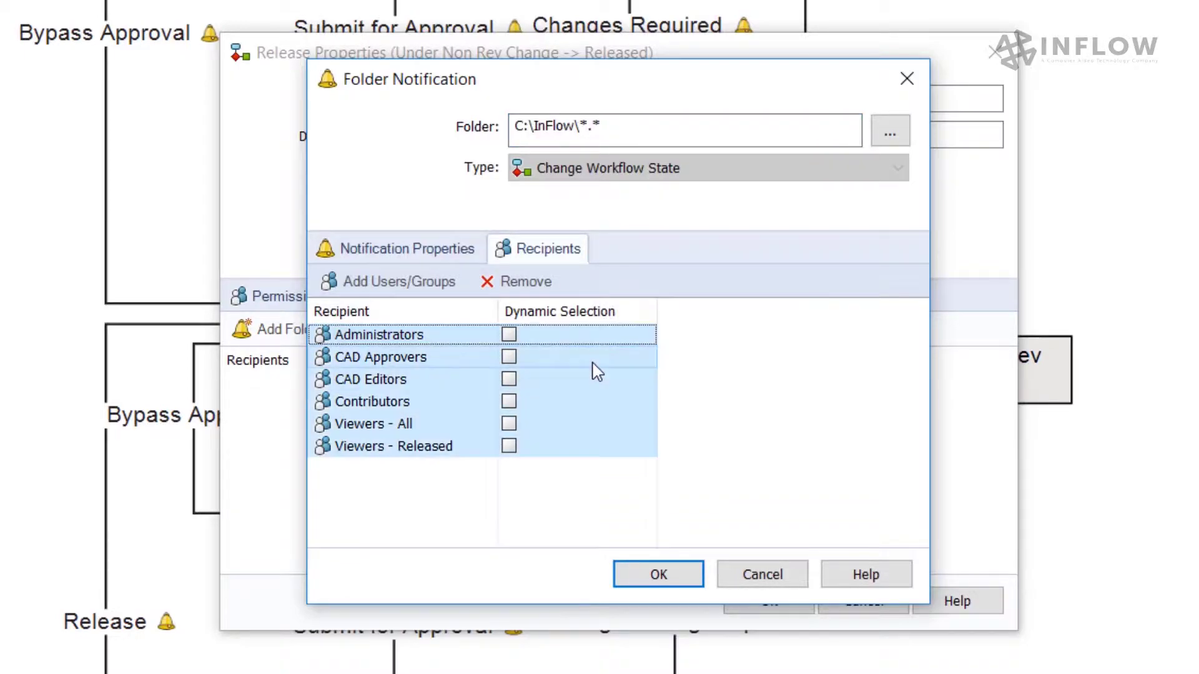
left_click(510, 358)
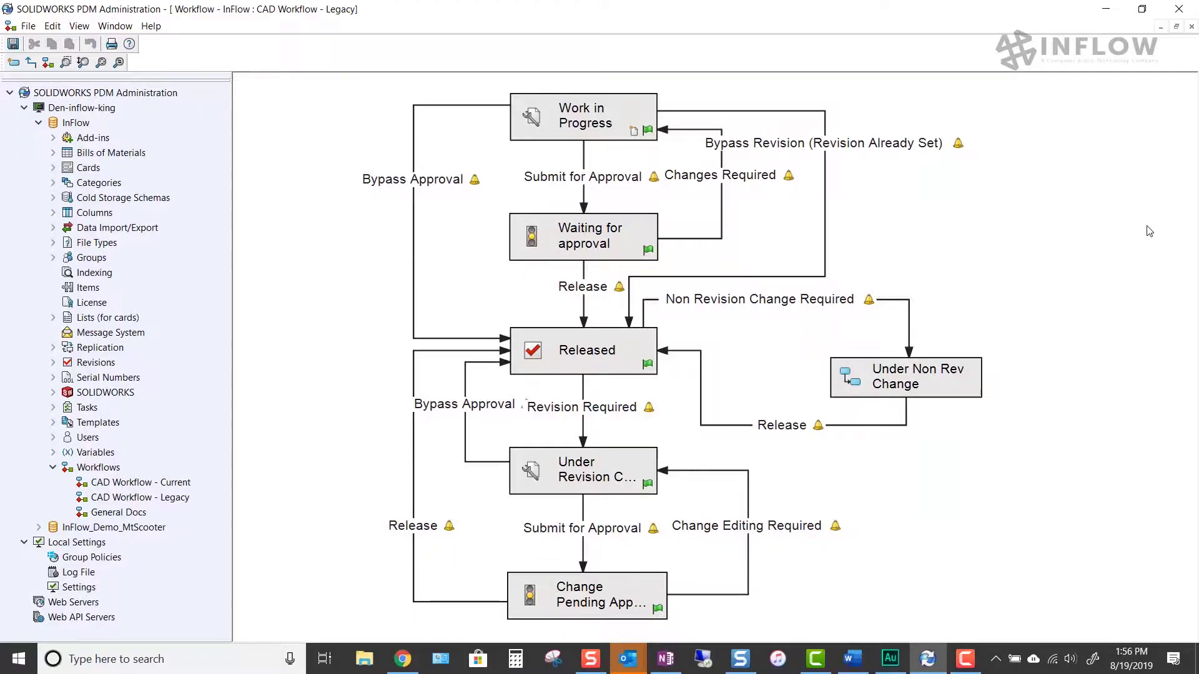
Add Administrators, CAD Approvers, CAD Editors and Contributors to the Under Non Rev Change state's permissions
left_click(921, 371)
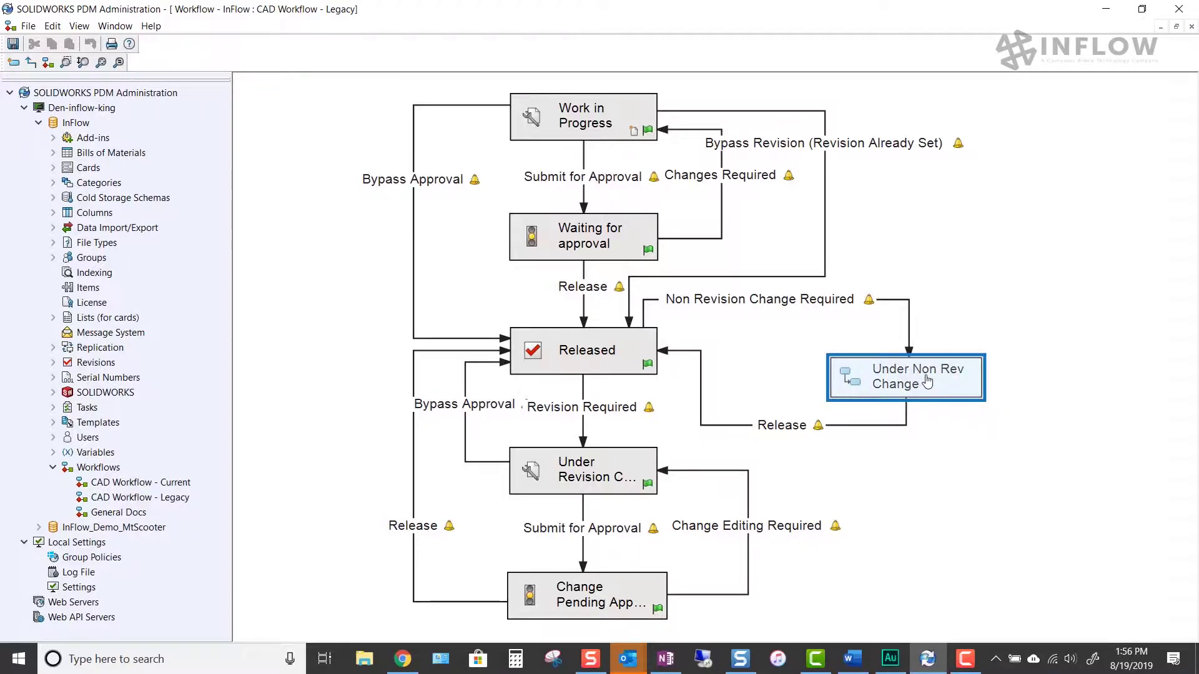
double_click(927, 381)
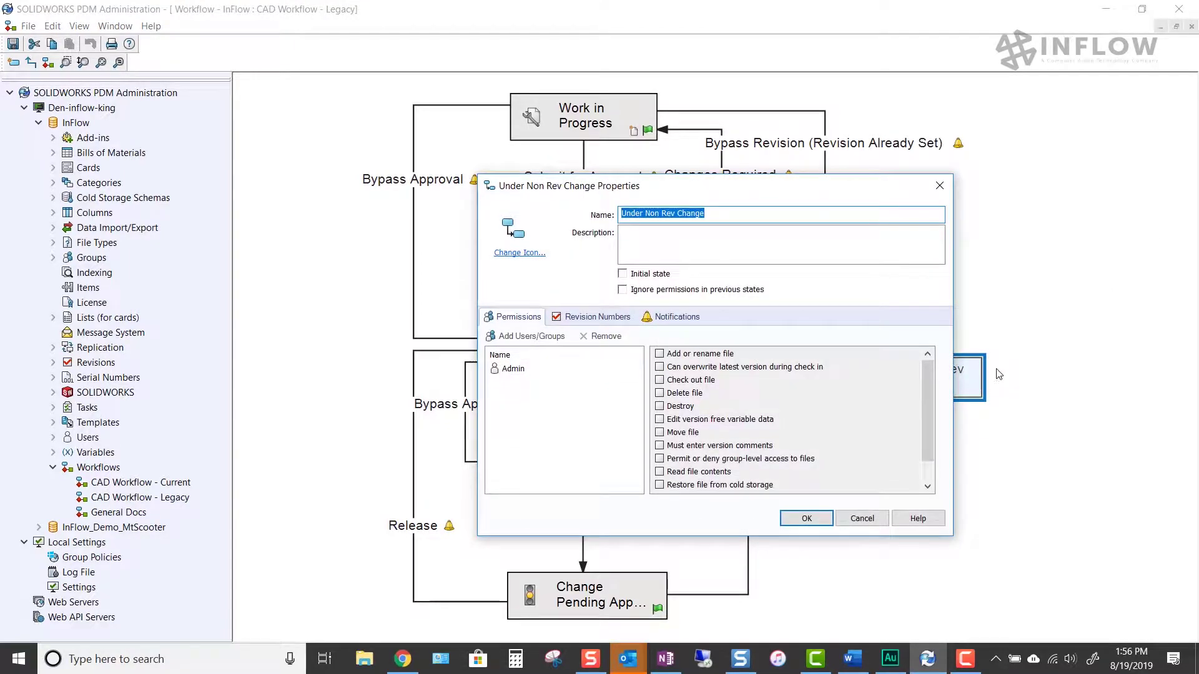
left_click_drag(765, 537, 767, 569)
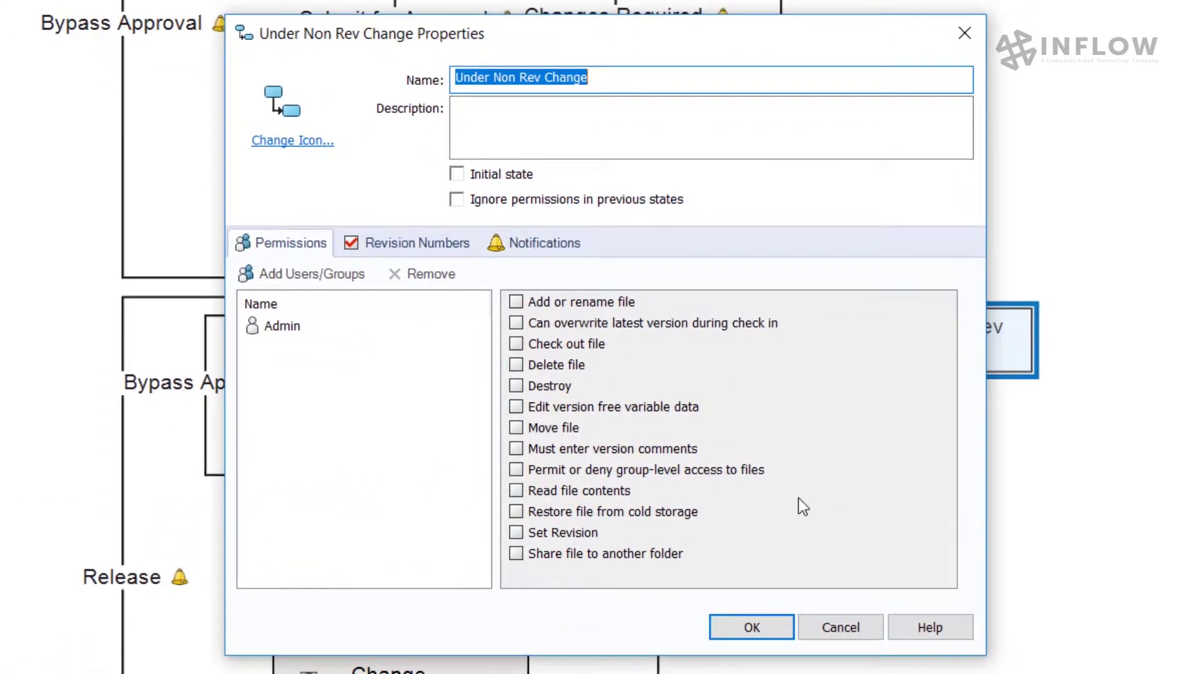
left_click(339, 275)
left_click(361, 198)
left_click(360, 222)
left_click(361, 246)
left_click(361, 270)
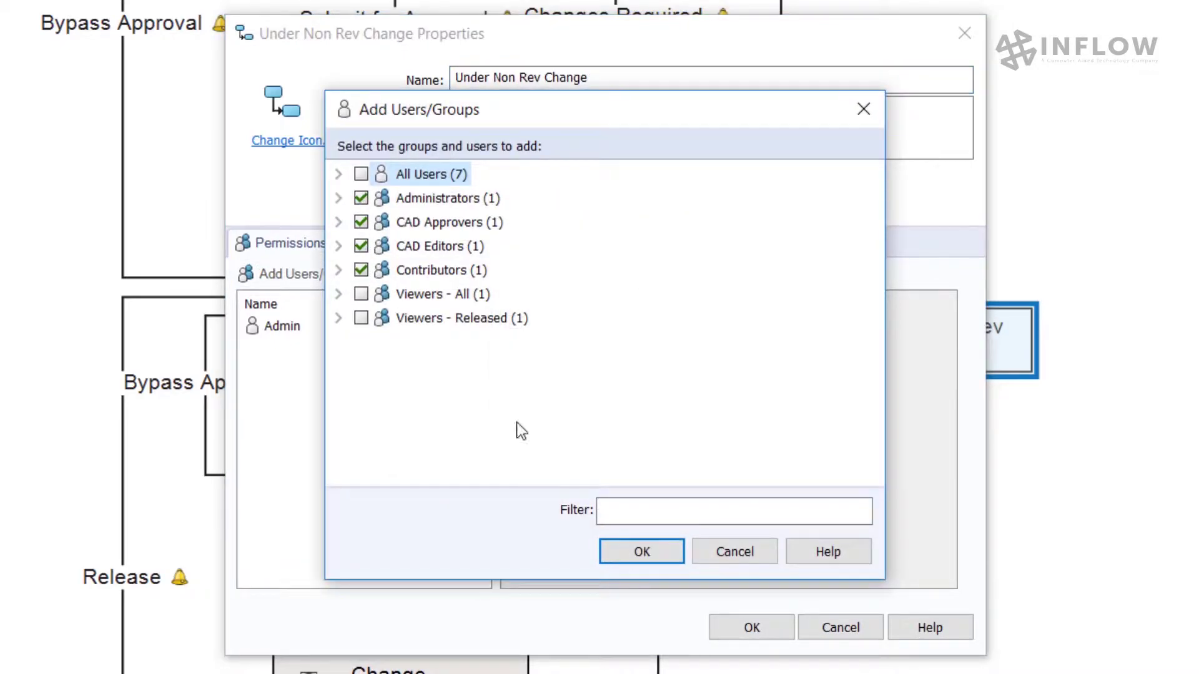
left_click(656, 559)
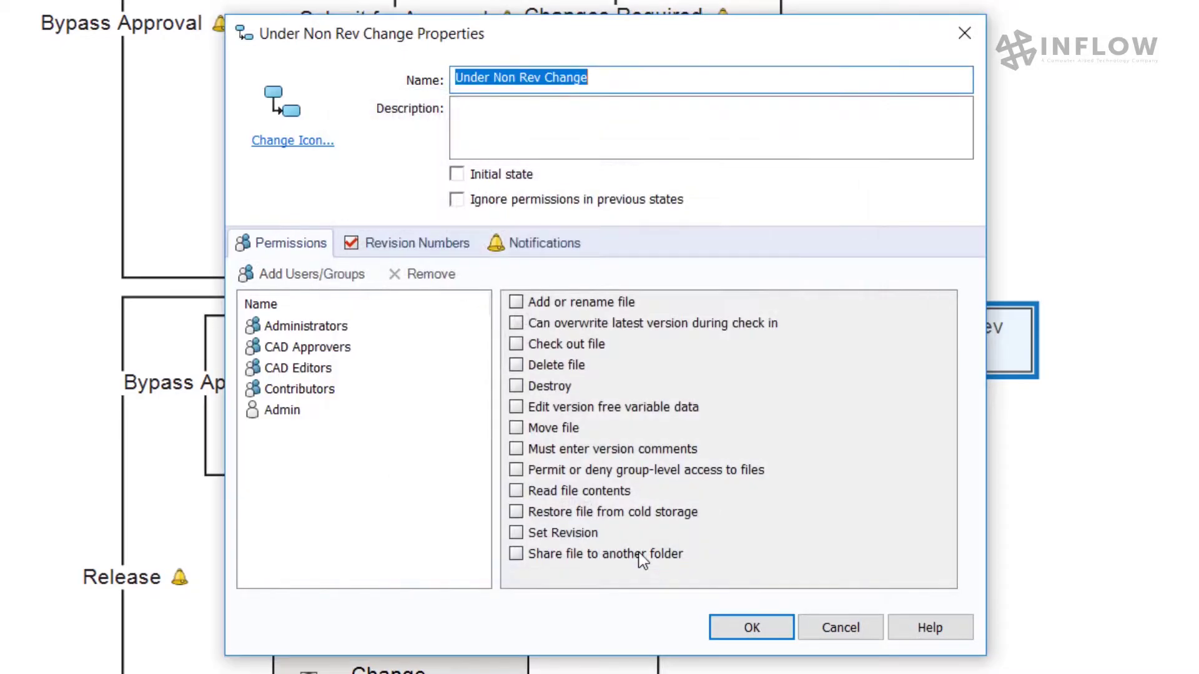
Review each added group's state permissions and confirm the Under Non Rev Change properties
left_click(313, 348)
left_click(300, 369, "shift")
key("Down")
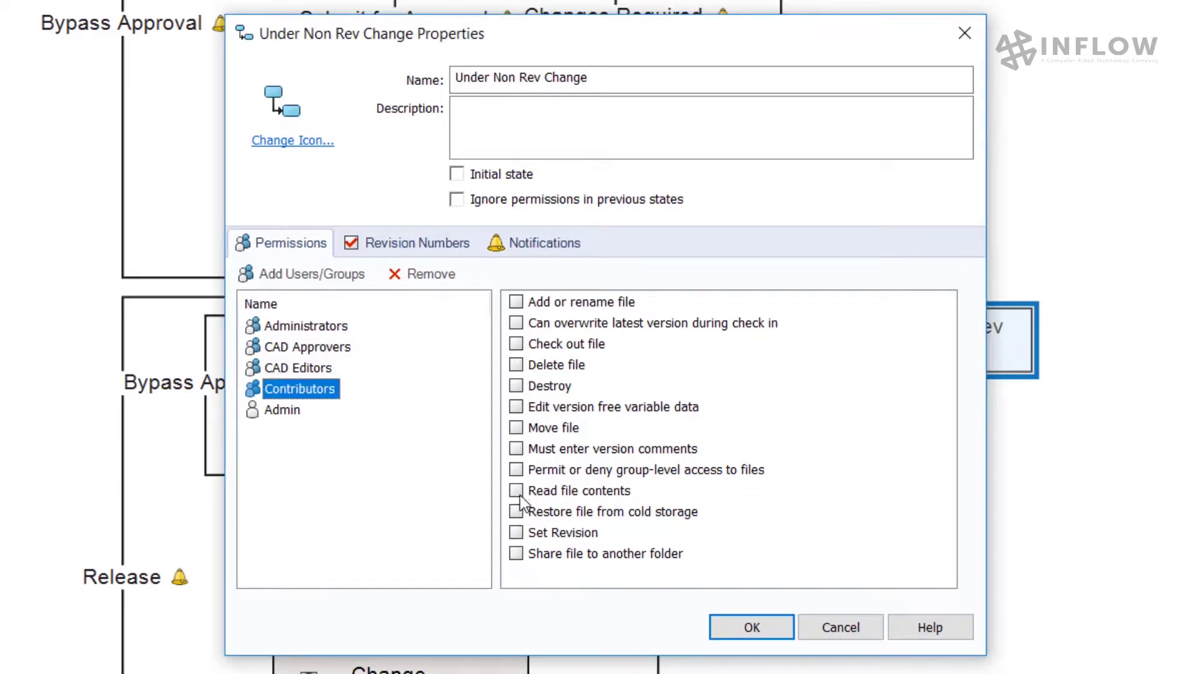
key("Down")
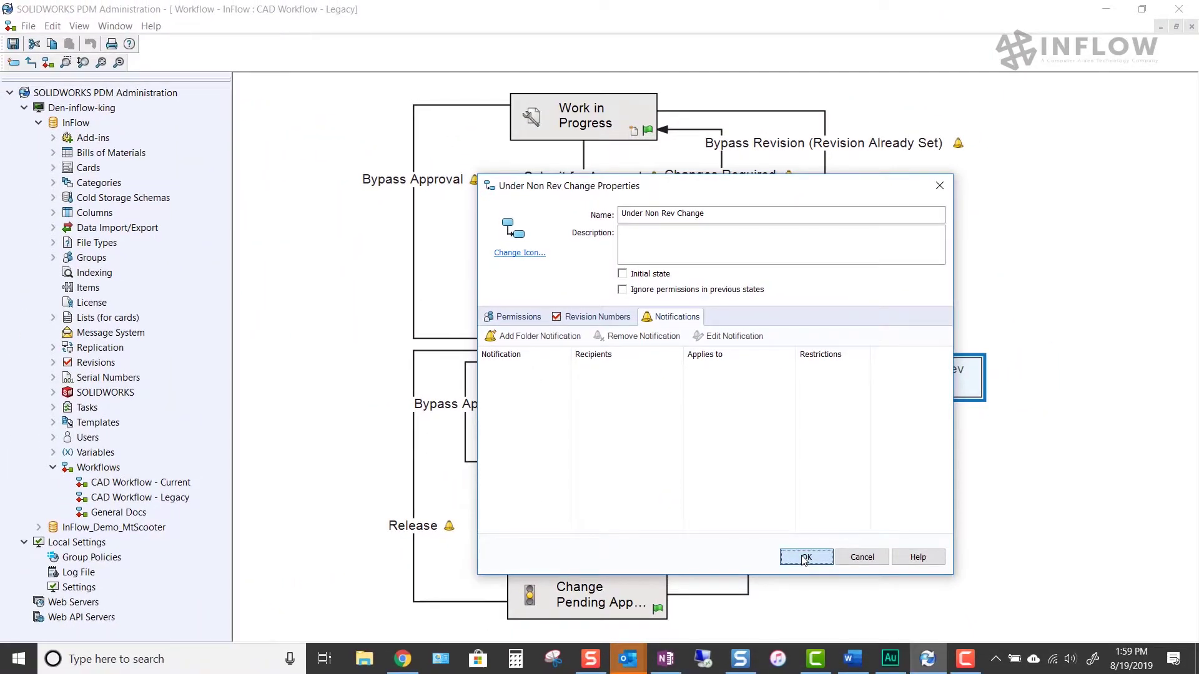
left_click(806, 557)
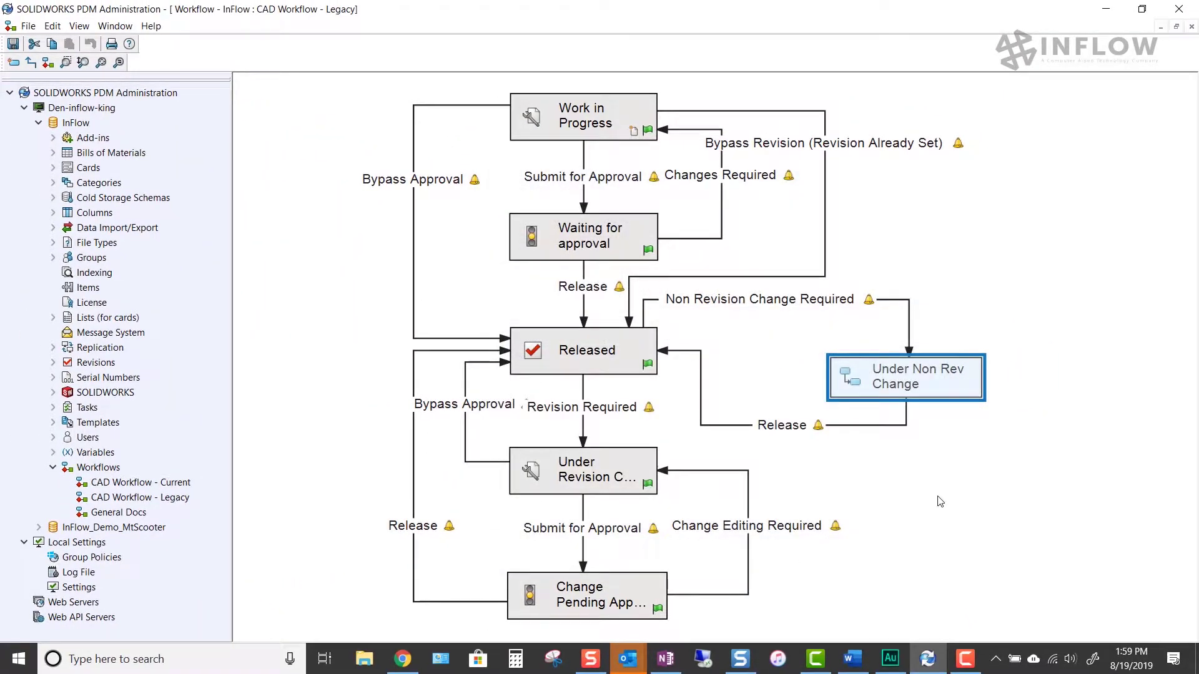
Save the CAD Workflow - Legacy diagram and close it, returning to the Recently Used page
left_click(963, 478)
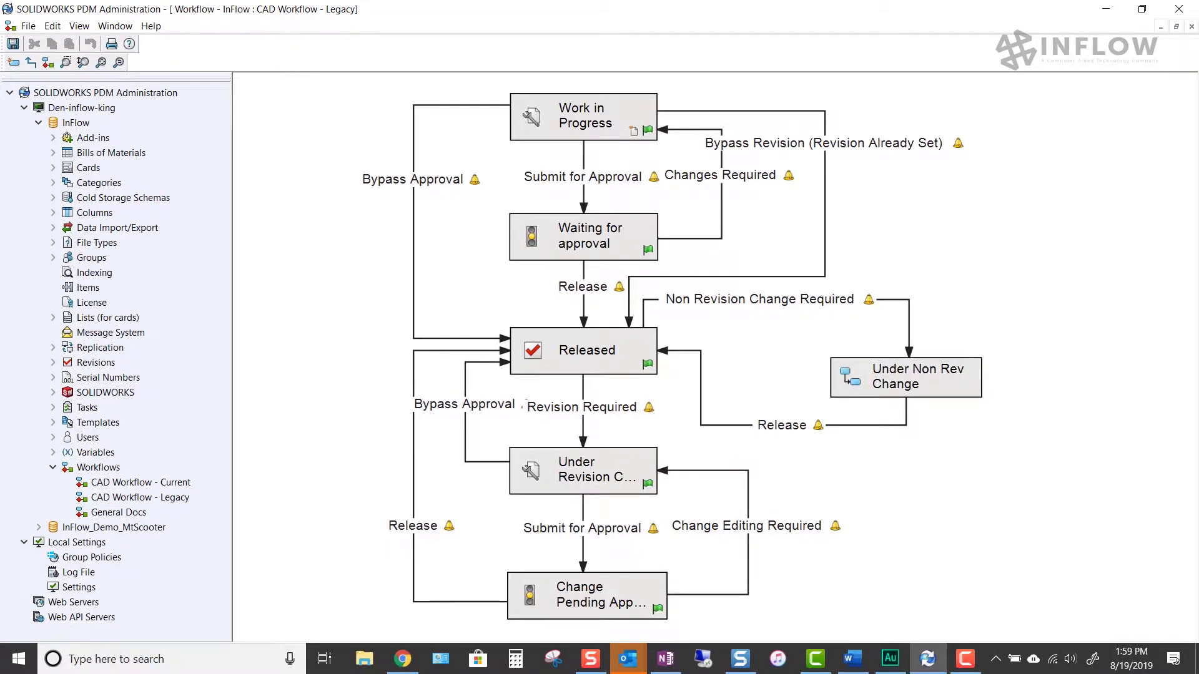
key("F10")
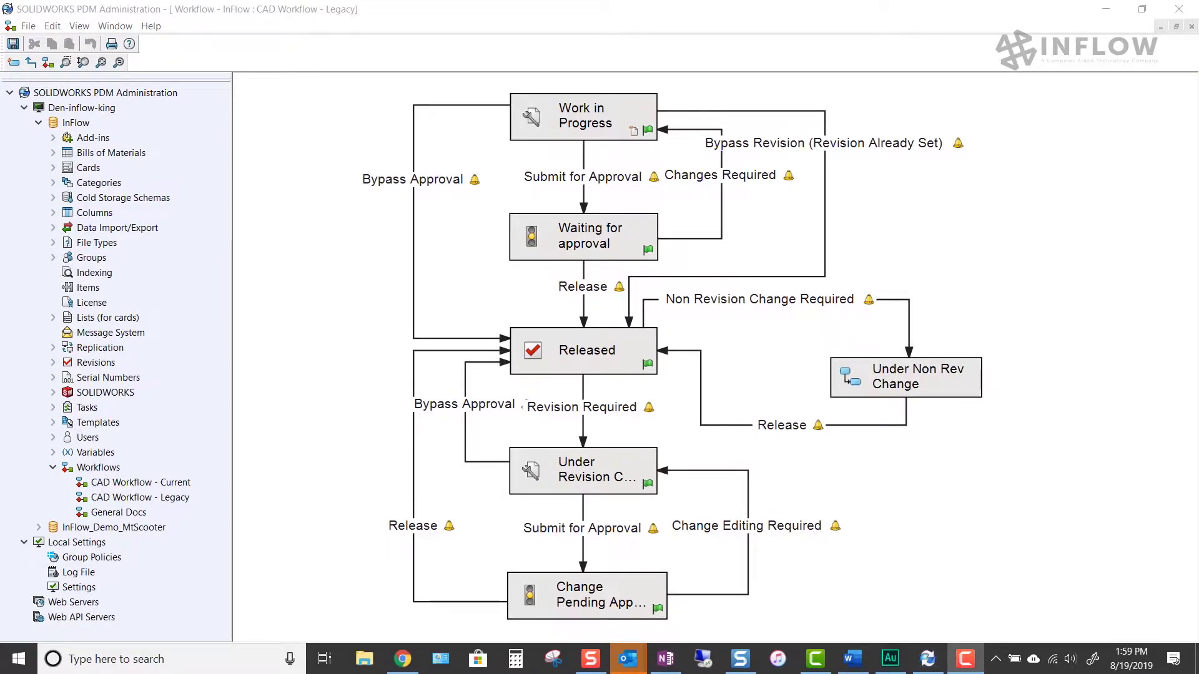
left_click(1016, 275)
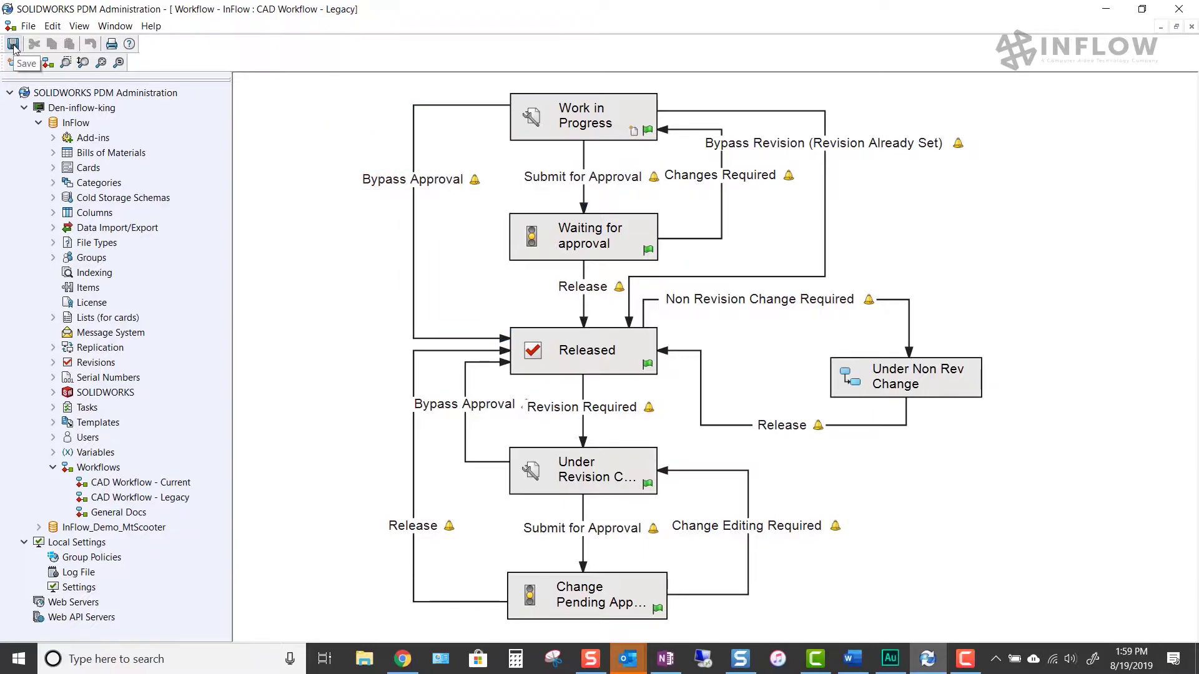
left_click(13, 45)
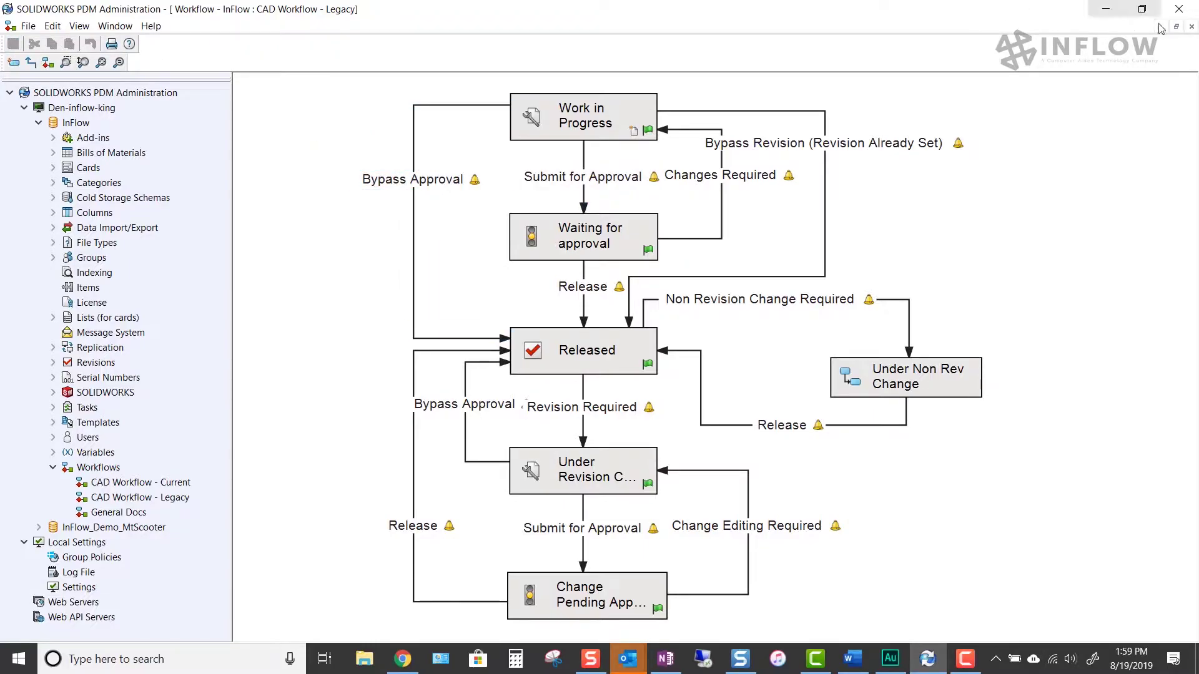
left_click(1192, 27)
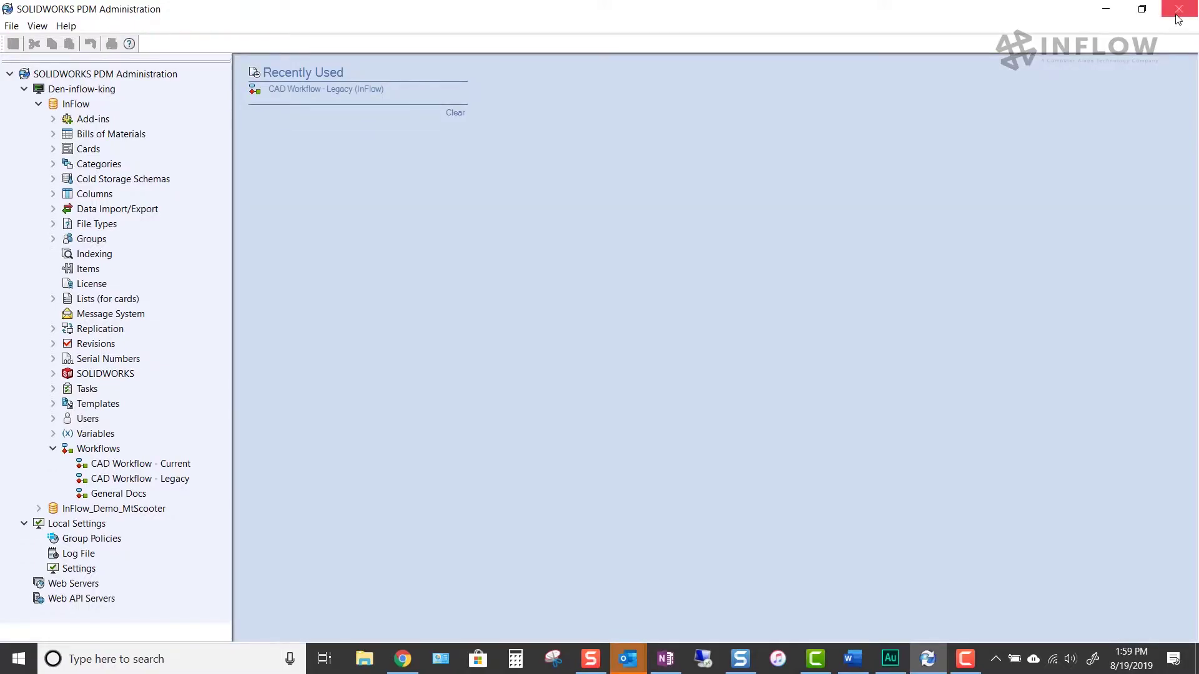